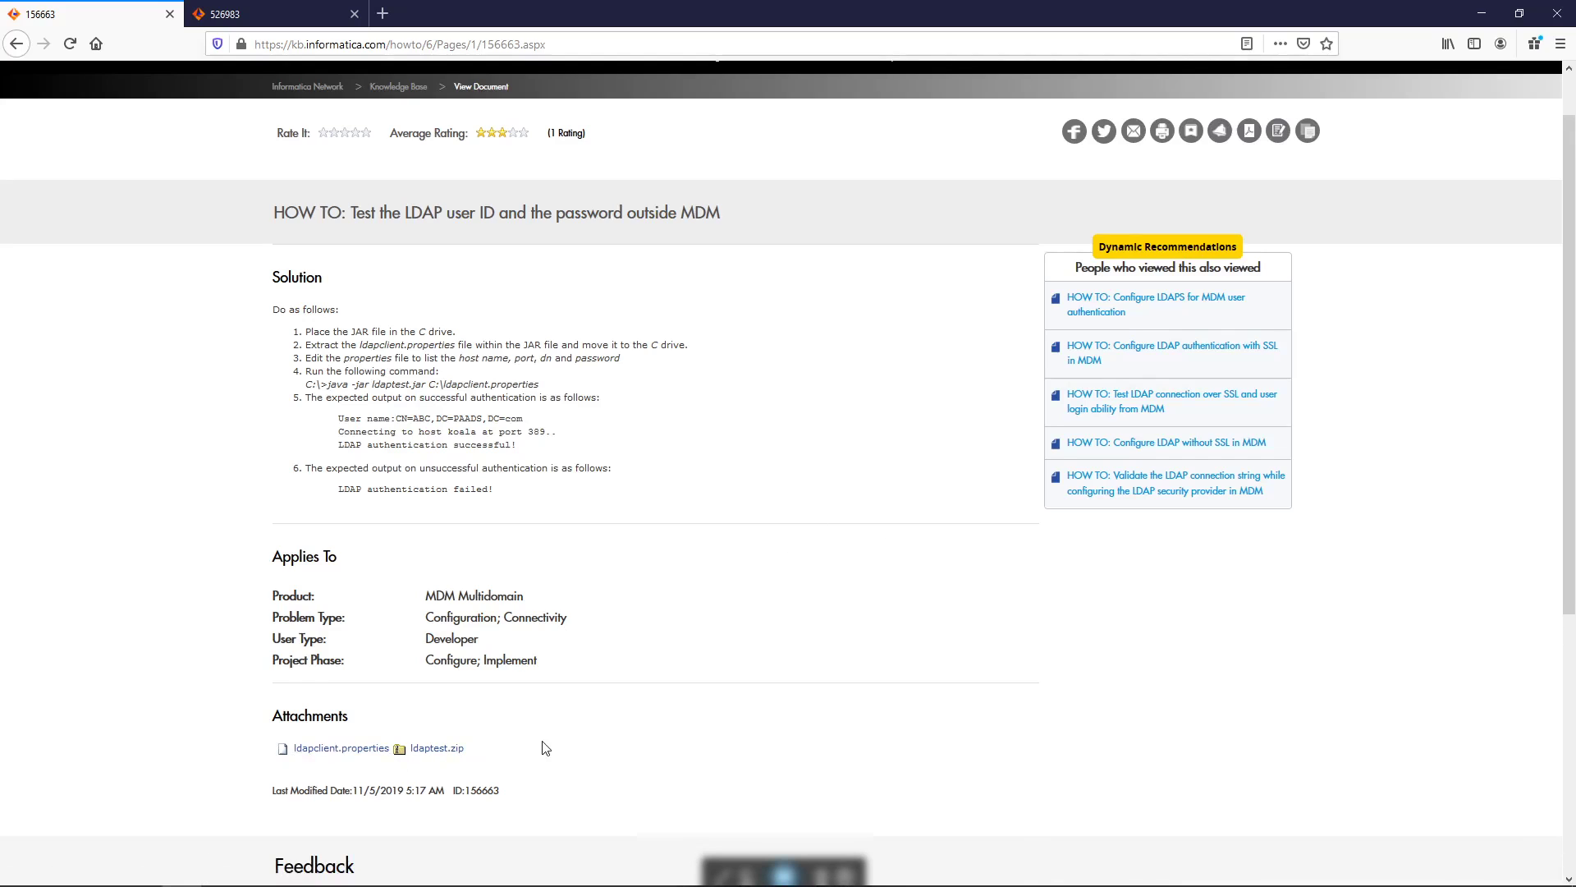
Step: Leave KB 156663 in Firefox and bring the C: drive File Explorer window forward
{"action": "key", "text": "alt+Tab"}
{"action": "key", "text": "alt+Tab"}
{"action": "key", "text": "alt+Tab"}
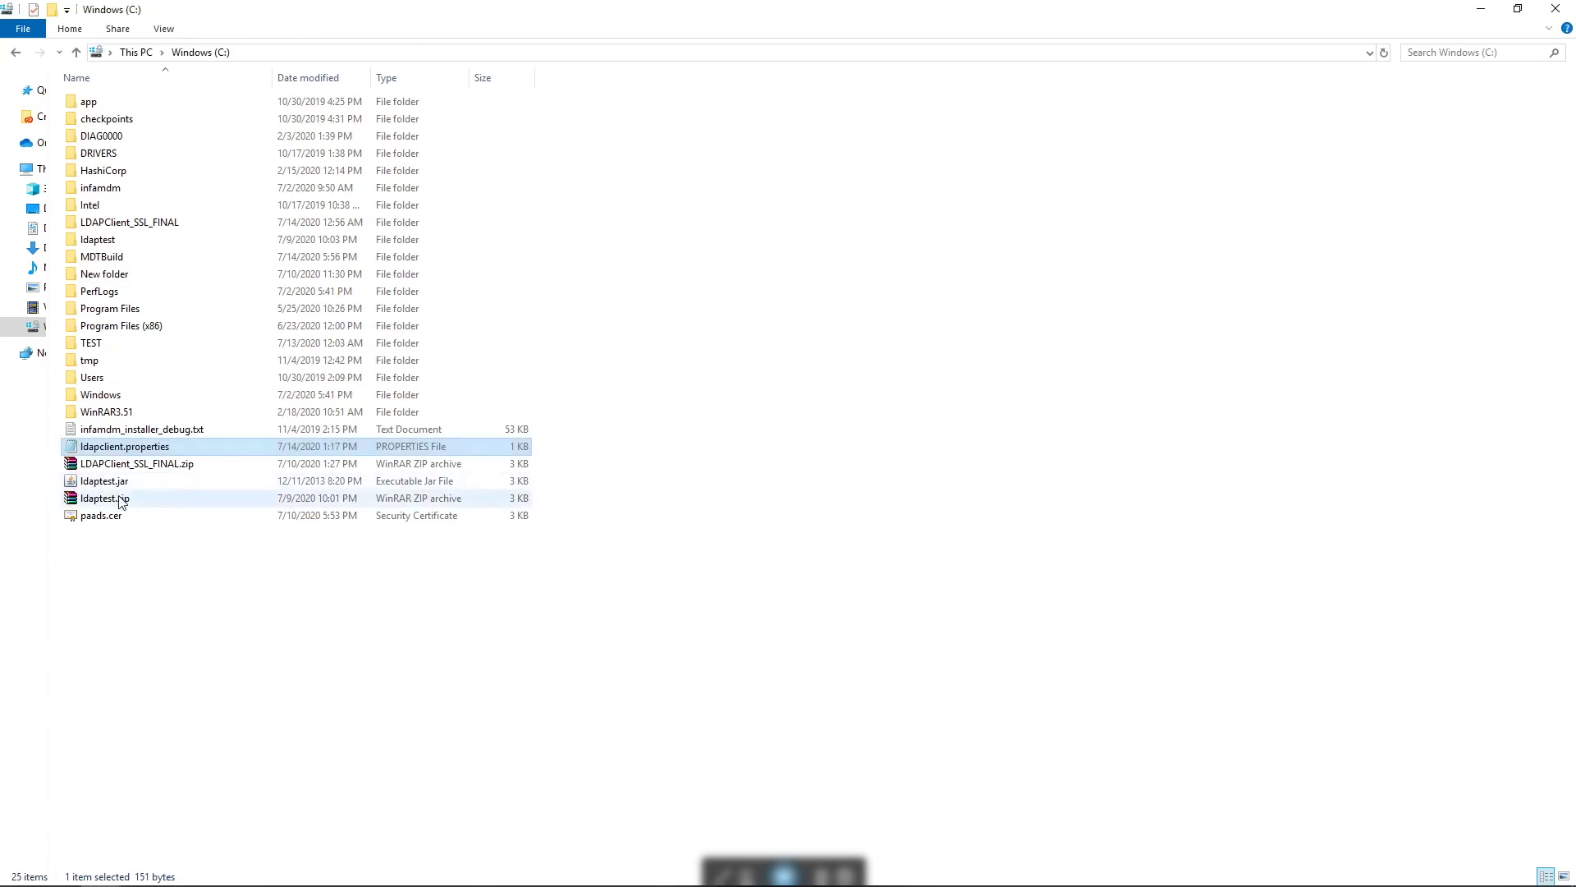
{"action": "left_click", "coordinate": [121, 499]}
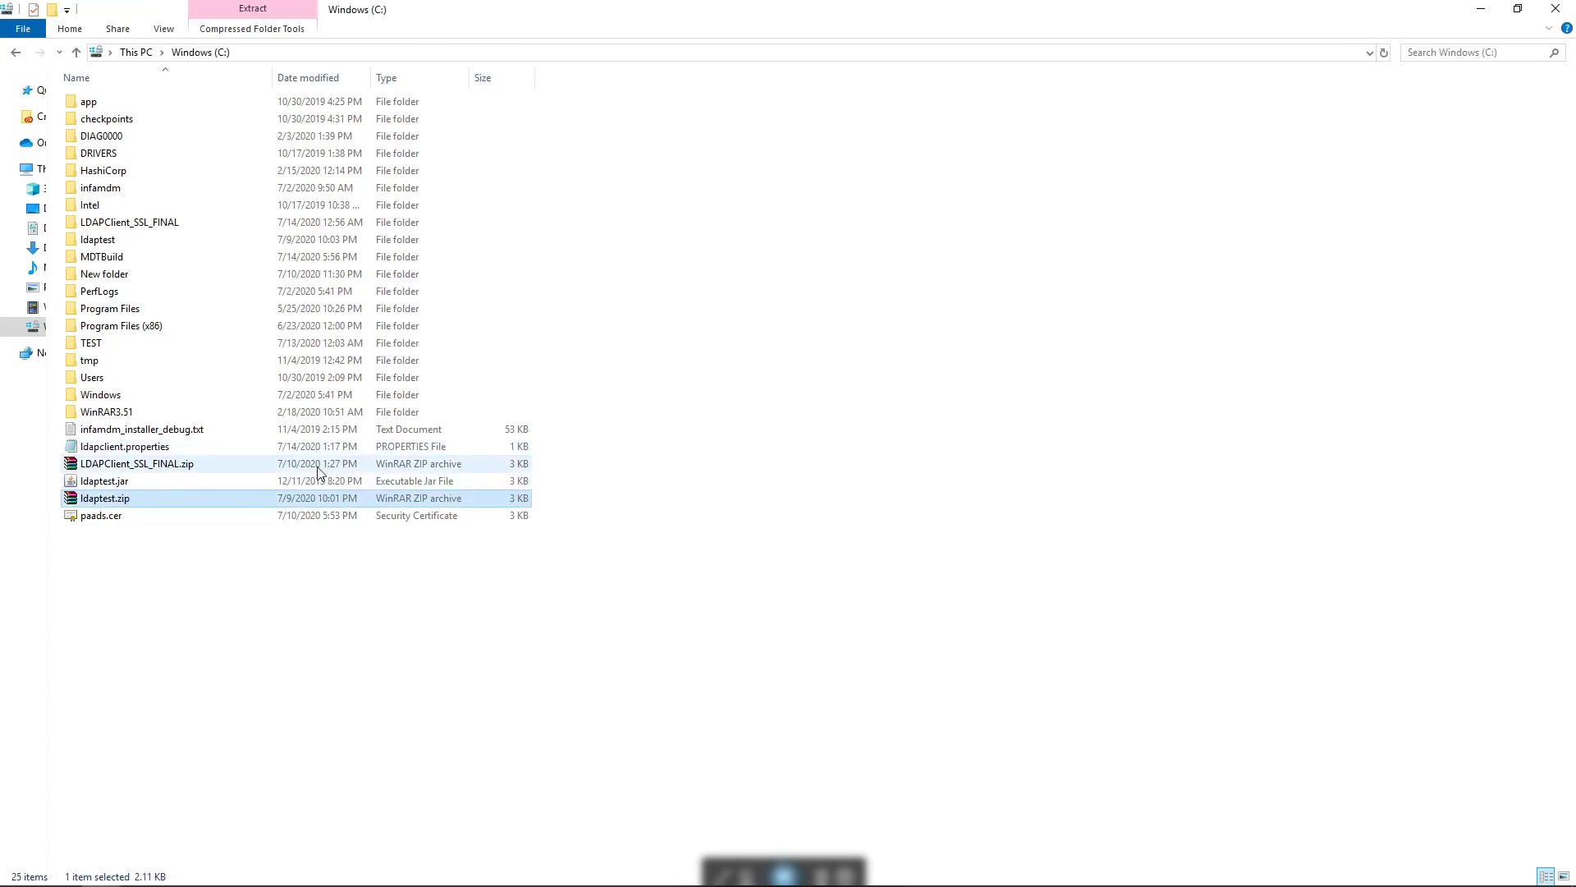
{"action": "left_click", "coordinate": [108, 451]}
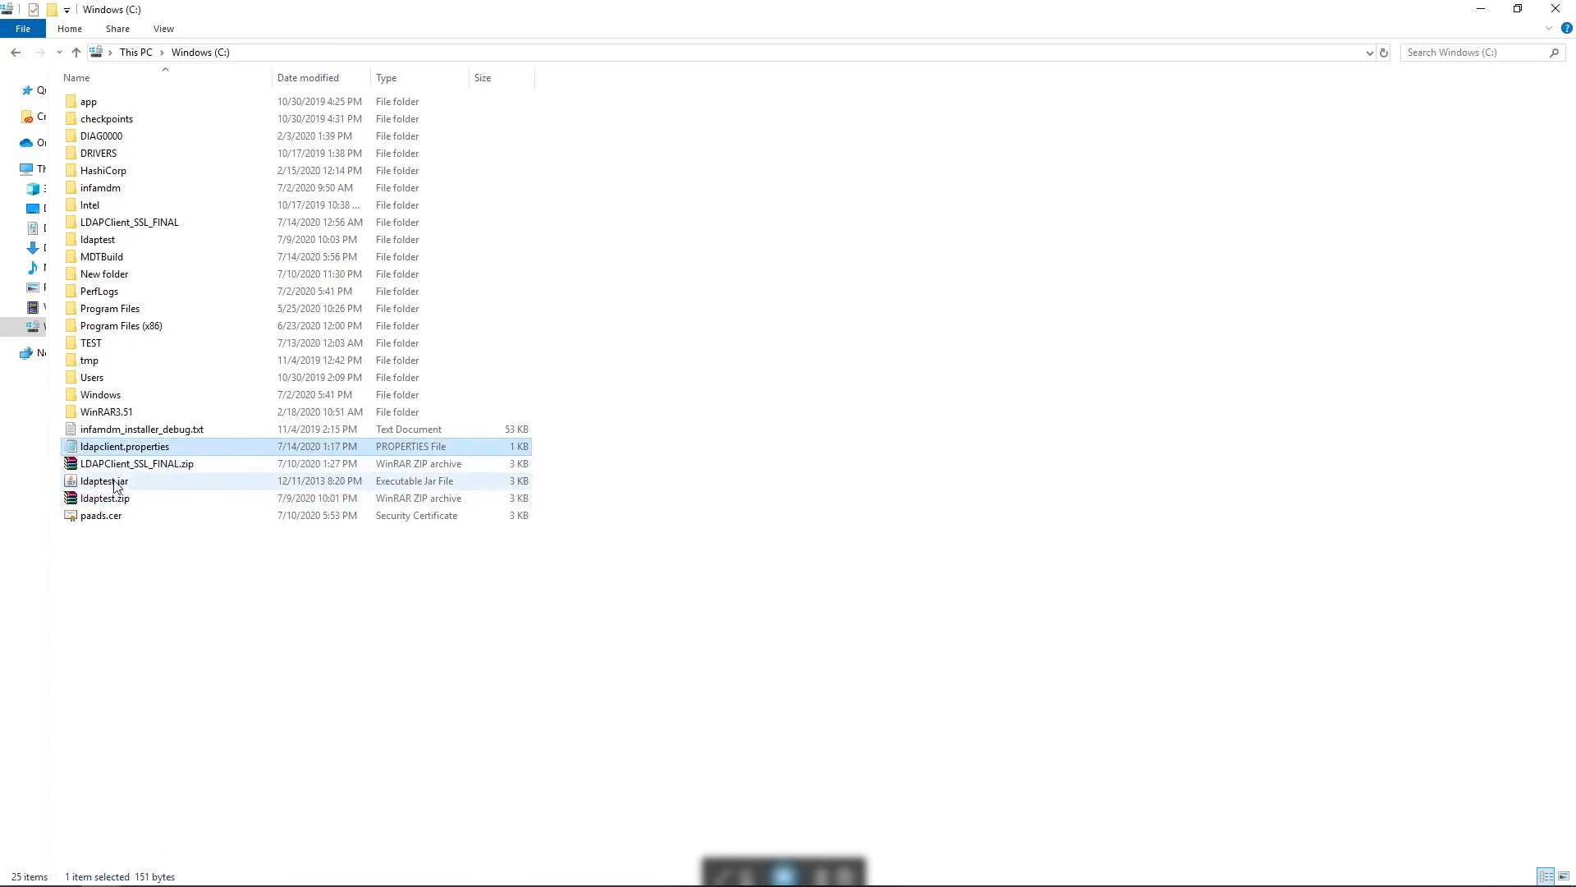
{"action": "left_click", "coordinate": [116, 484]}
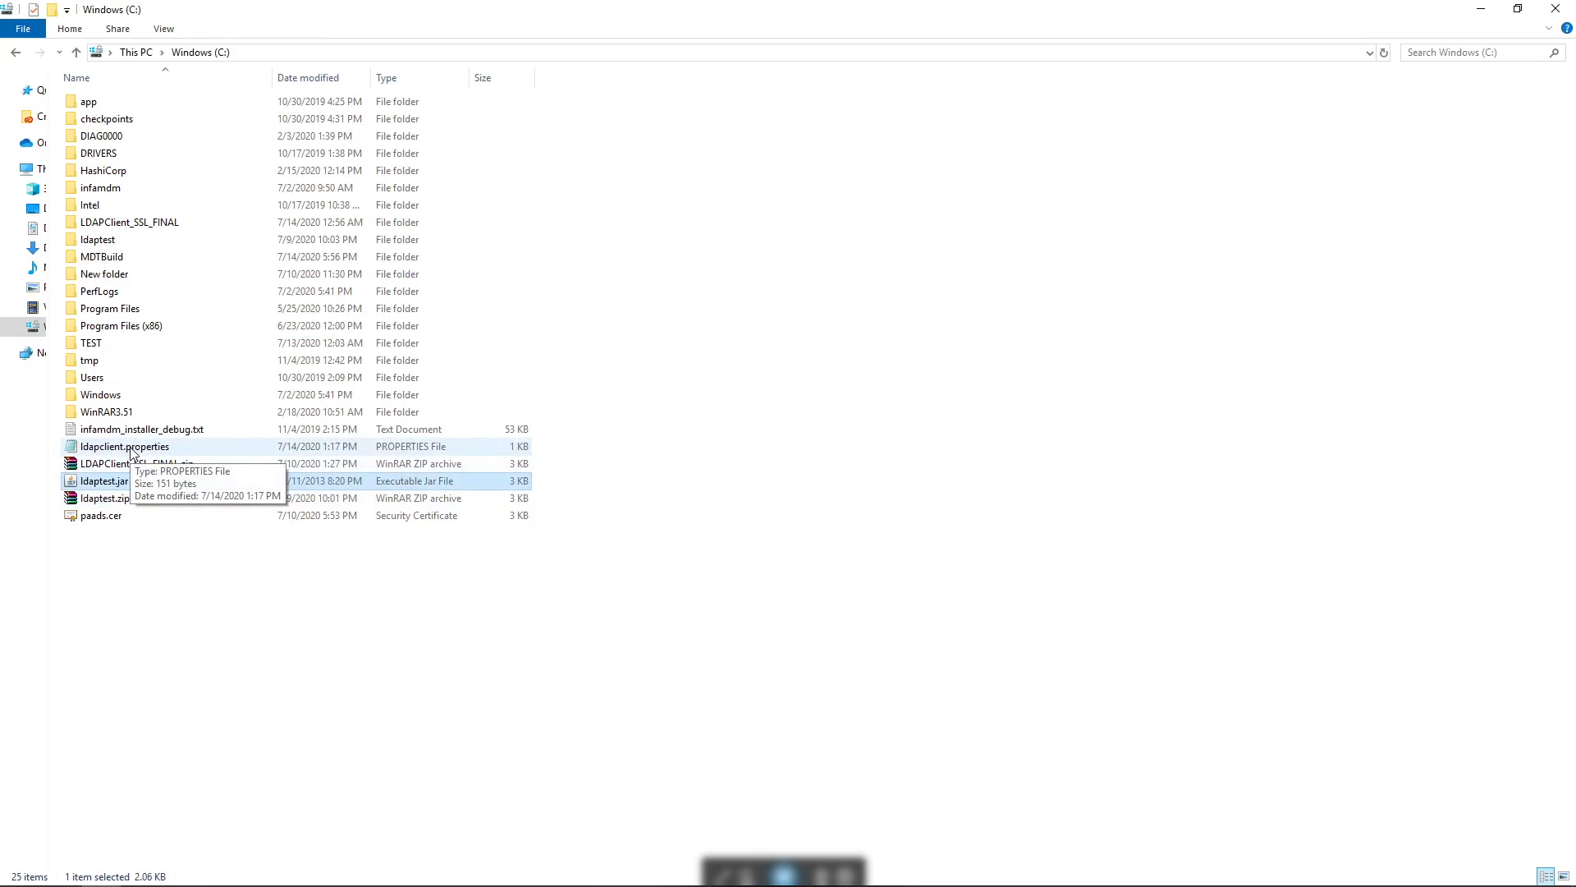
{"action": "left_click", "coordinate": [131, 453]}
Step: Open ldapclient.properties in Notepad and highlight its host INVI12KOALA1.PAADS.COM and dn lines
{"action": "double_click", "coordinate": [131, 452]}
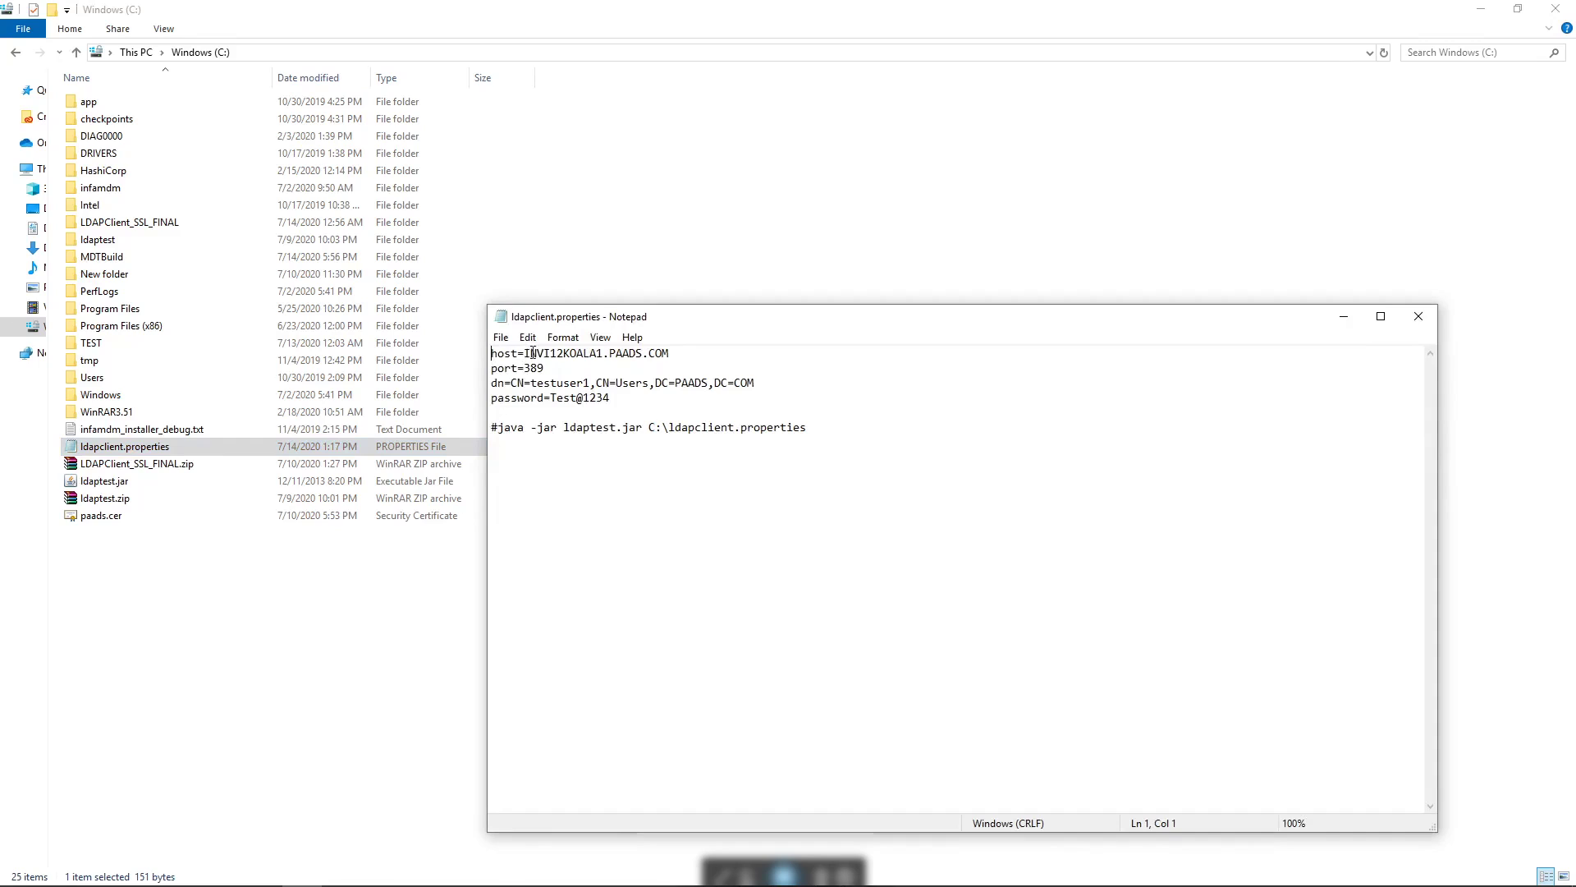
{"action": "left_click_drag", "start_coordinate": [525, 353], "coordinate": [684, 355]}
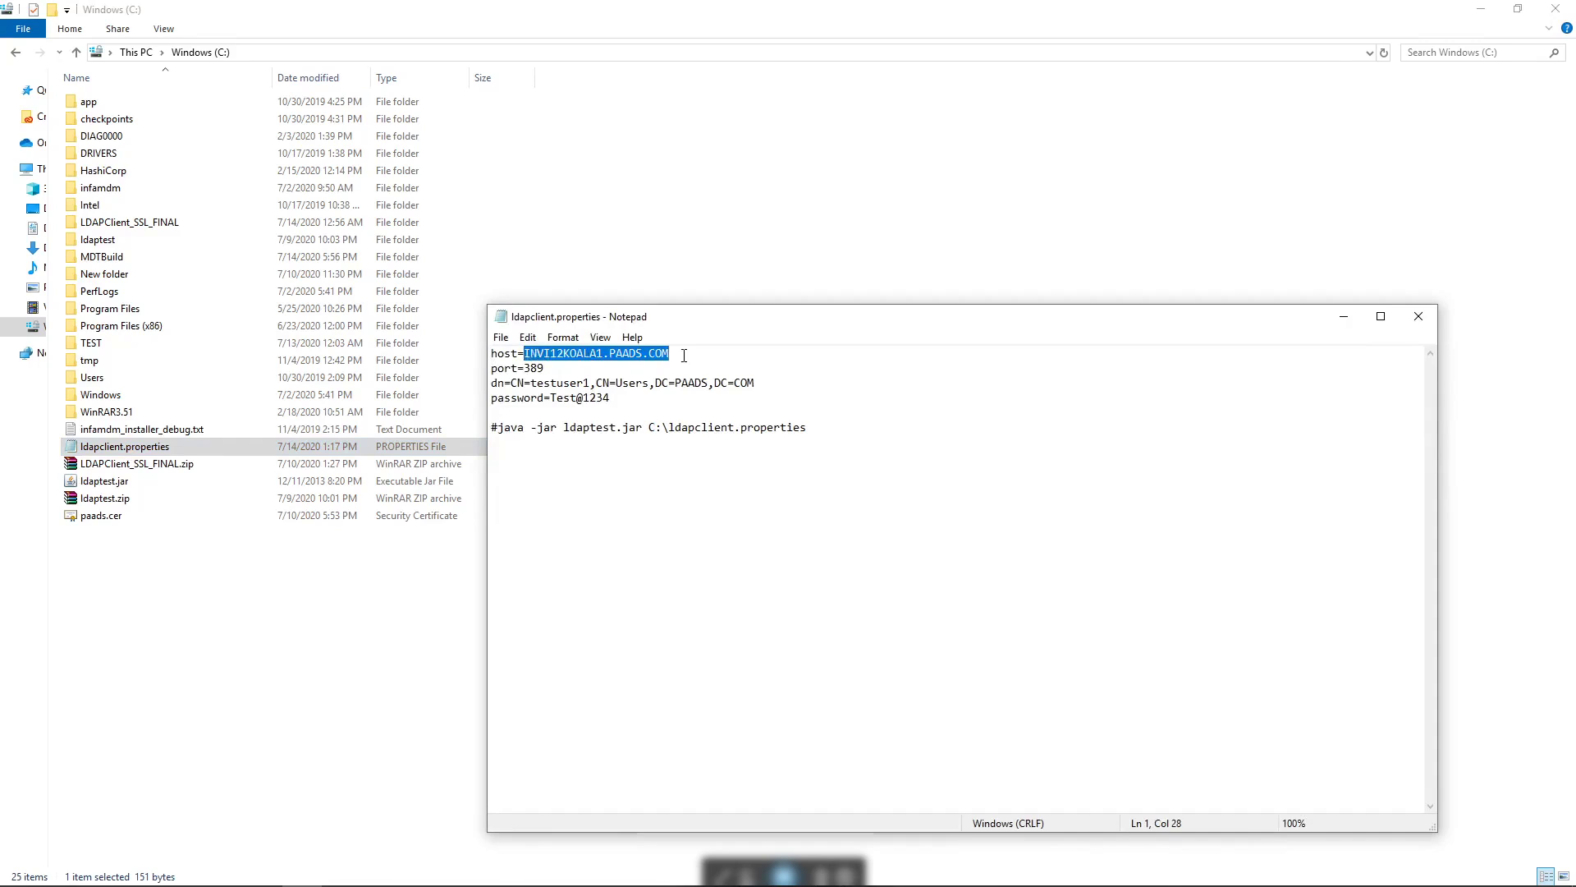
{"action": "left_click", "coordinate": [684, 355]}
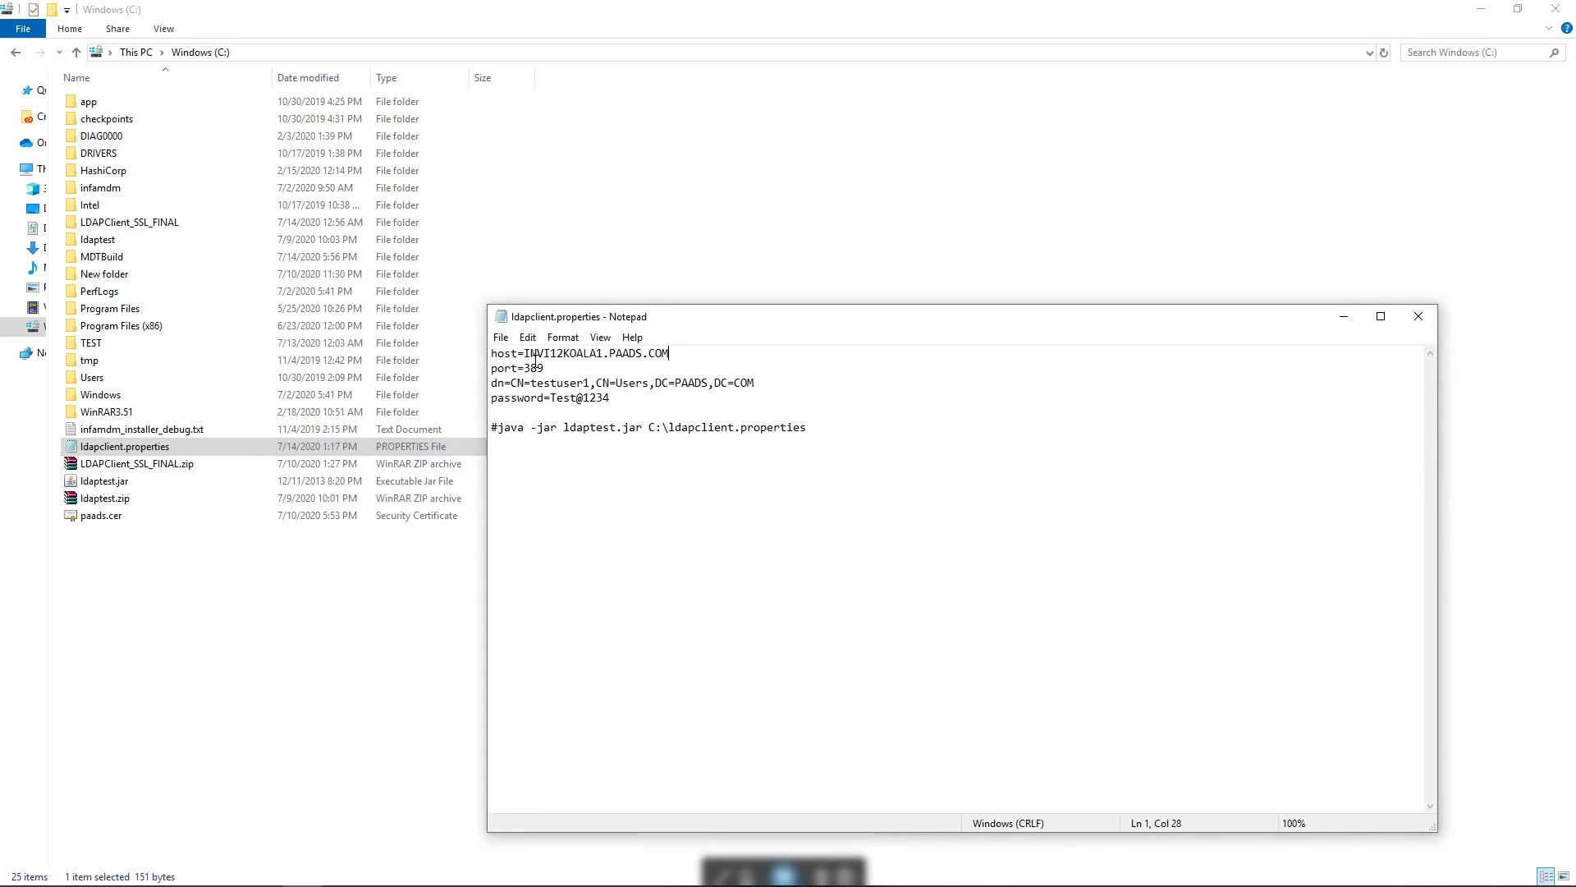
{"action": "left_click", "coordinate": [553, 382]}
{"action": "triple_click", "coordinate": [553, 383]}
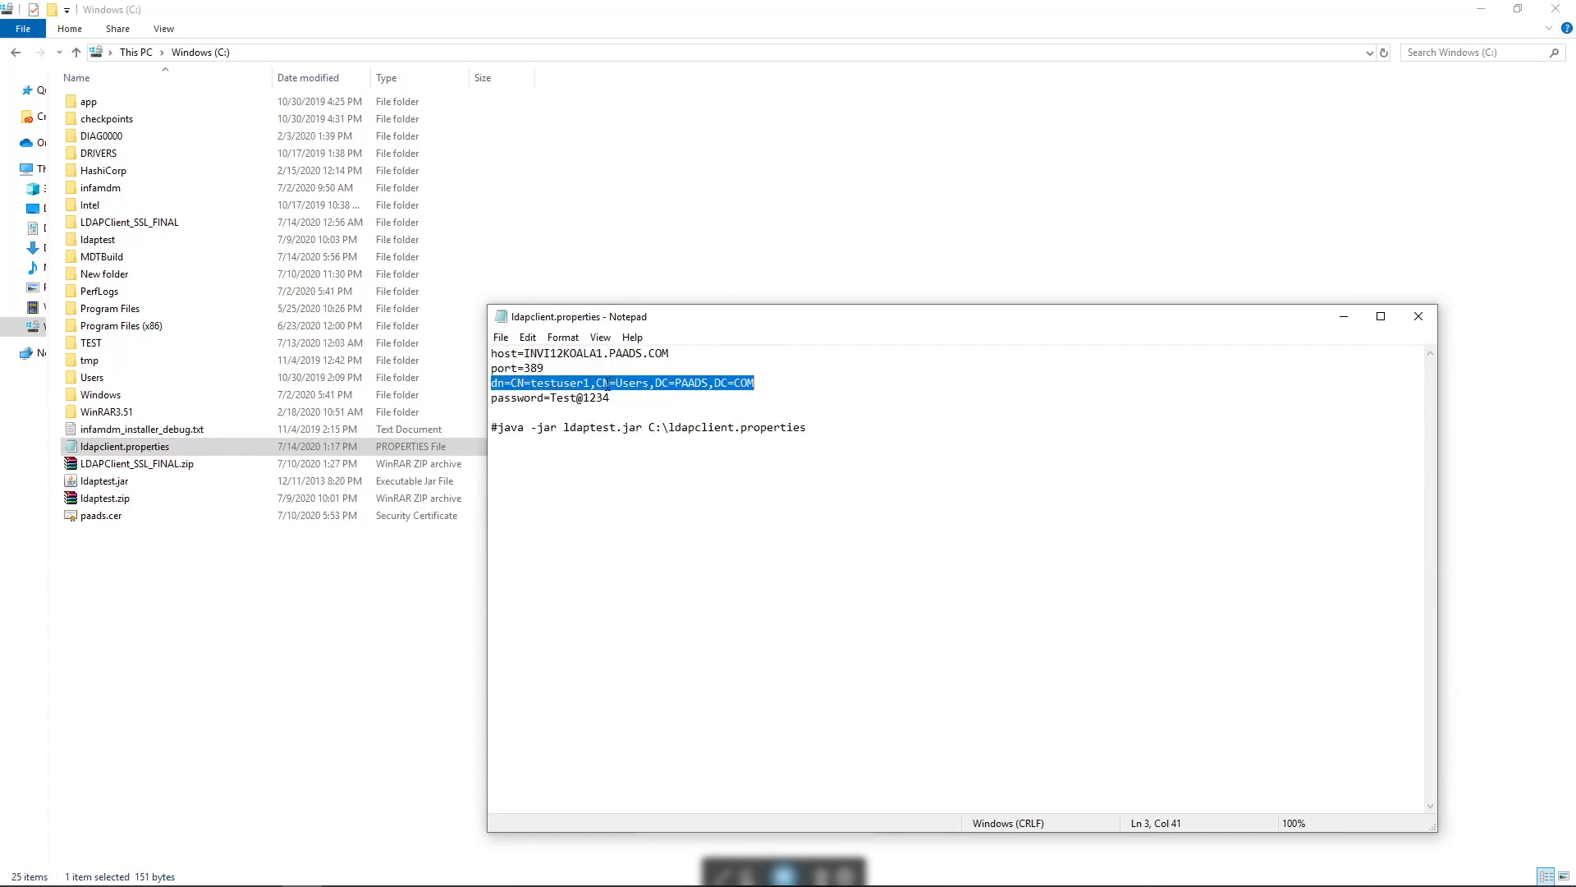
{"action": "key", "text": "alt+Tab"}
{"action": "key", "text": "alt+Tab"}
{"action": "key", "text": "alt+Tab"}
{"action": "key", "text": "alt+Tab"}
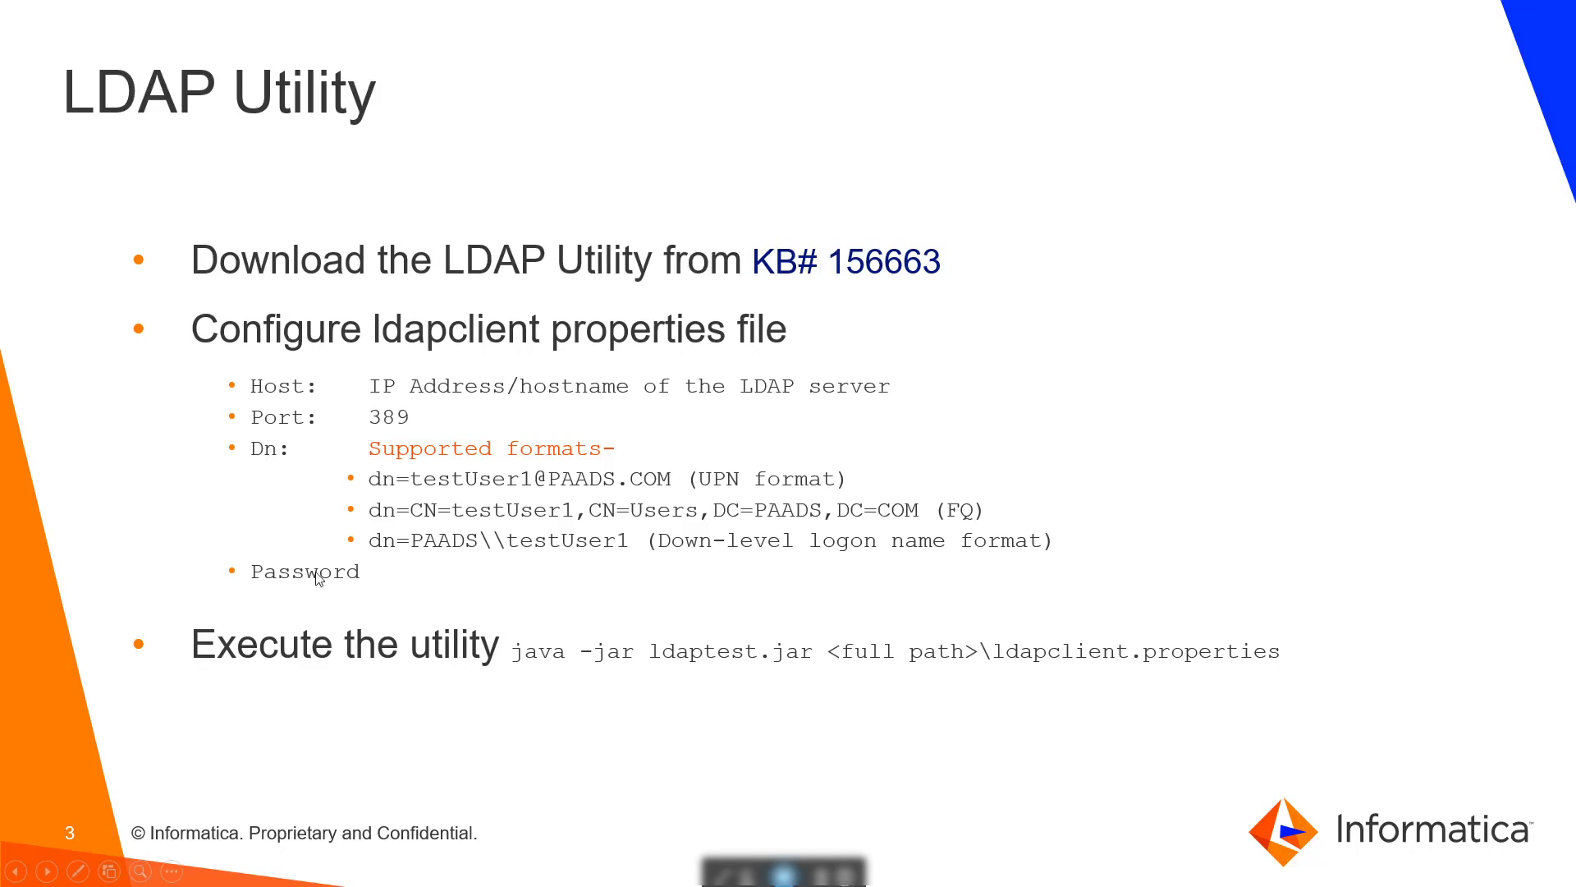
Step: Select the java -jar ldaptest.jar C:\ldapclient.properties line in Notepad and compare it with the slide
{"action": "key", "text": "alt+Tab"}
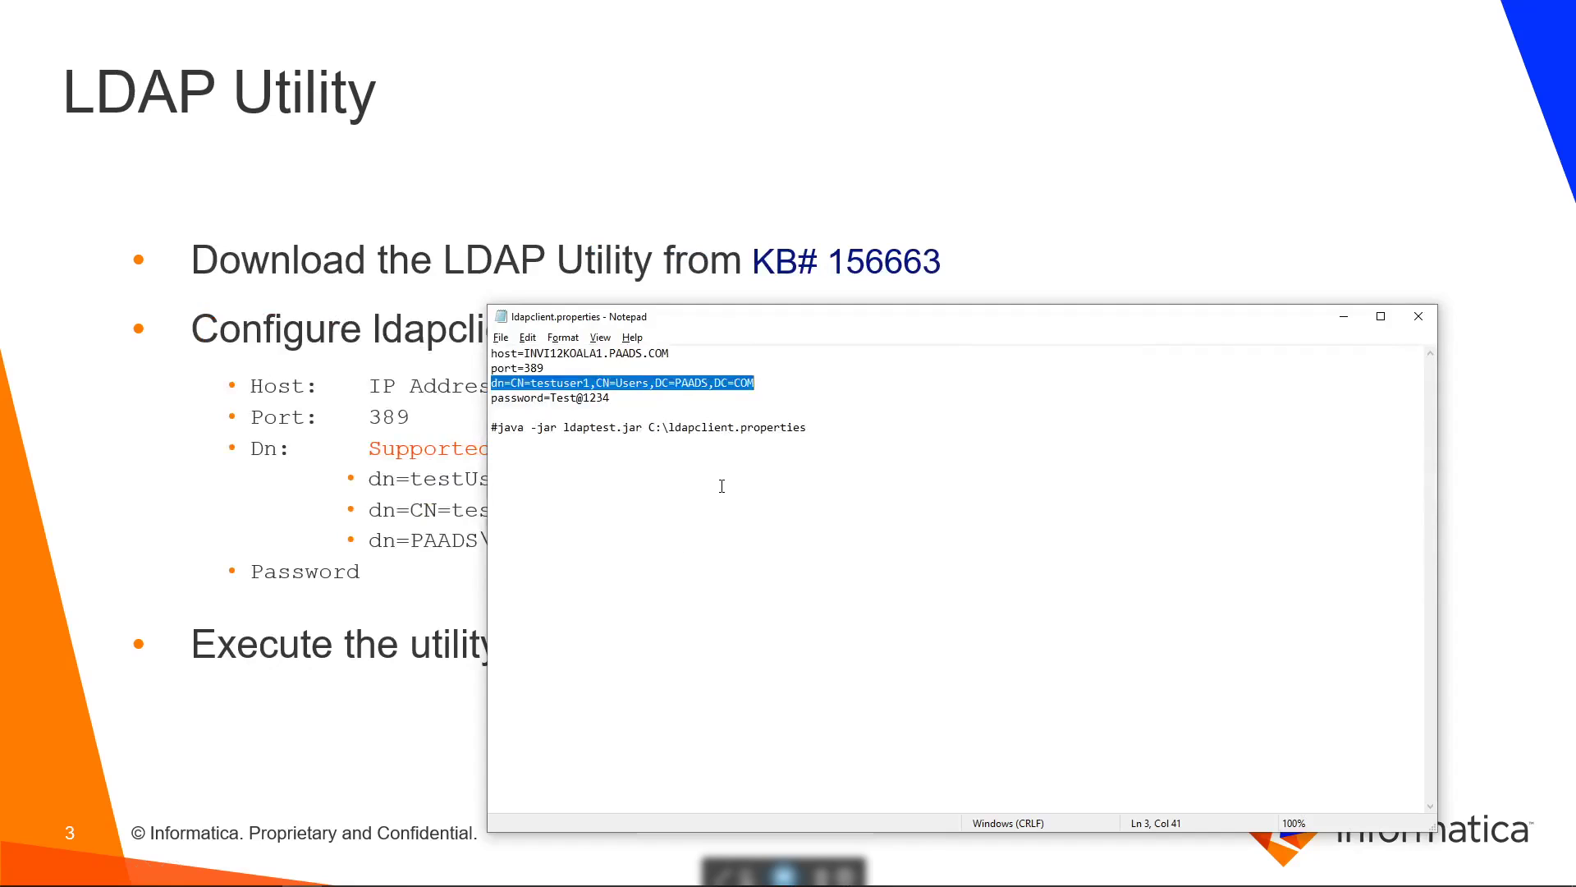
{"action": "left_click", "coordinate": [722, 486]}
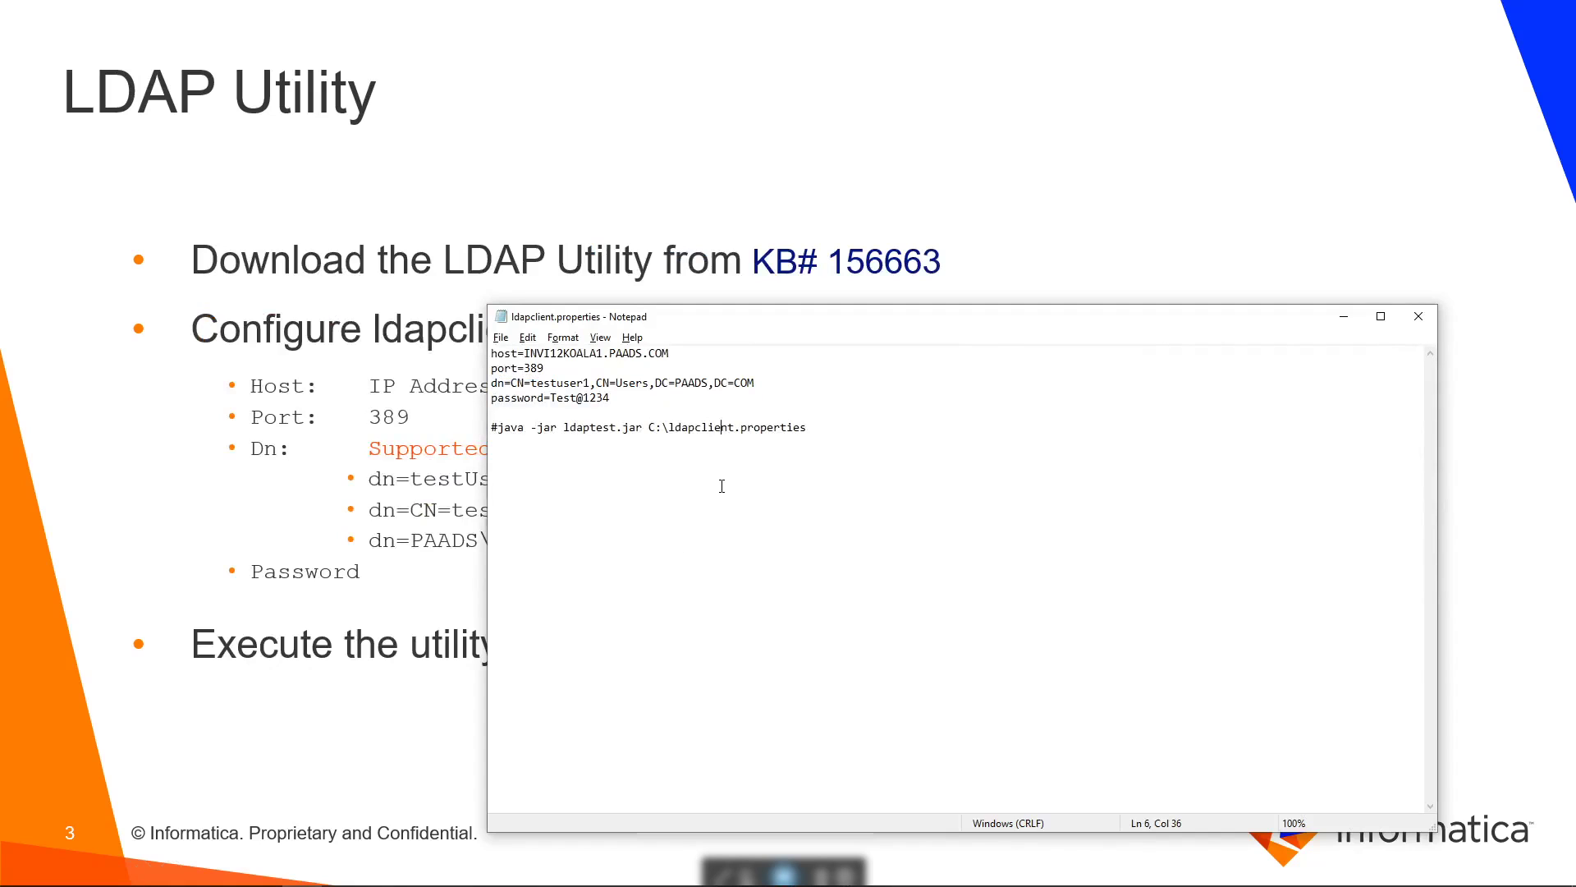
{"action": "left_click_drag", "start_coordinate": [808, 428], "coordinate": [497, 428]}
{"action": "key", "text": "ctrl+c"}
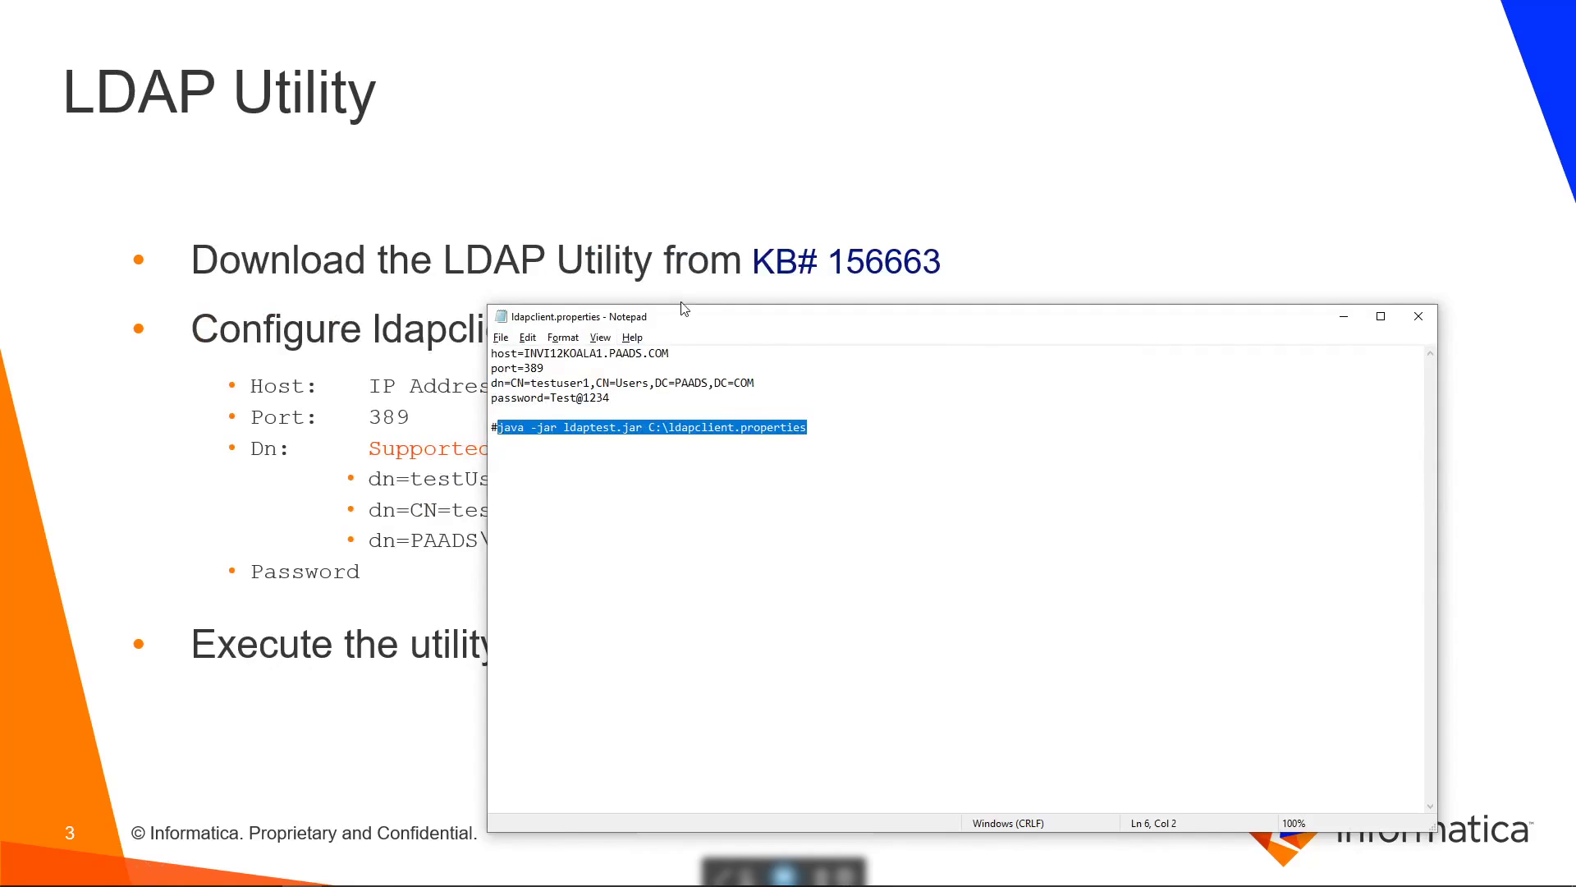
{"action": "left_click_drag", "start_coordinate": [696, 321], "coordinate": [881, 417]}
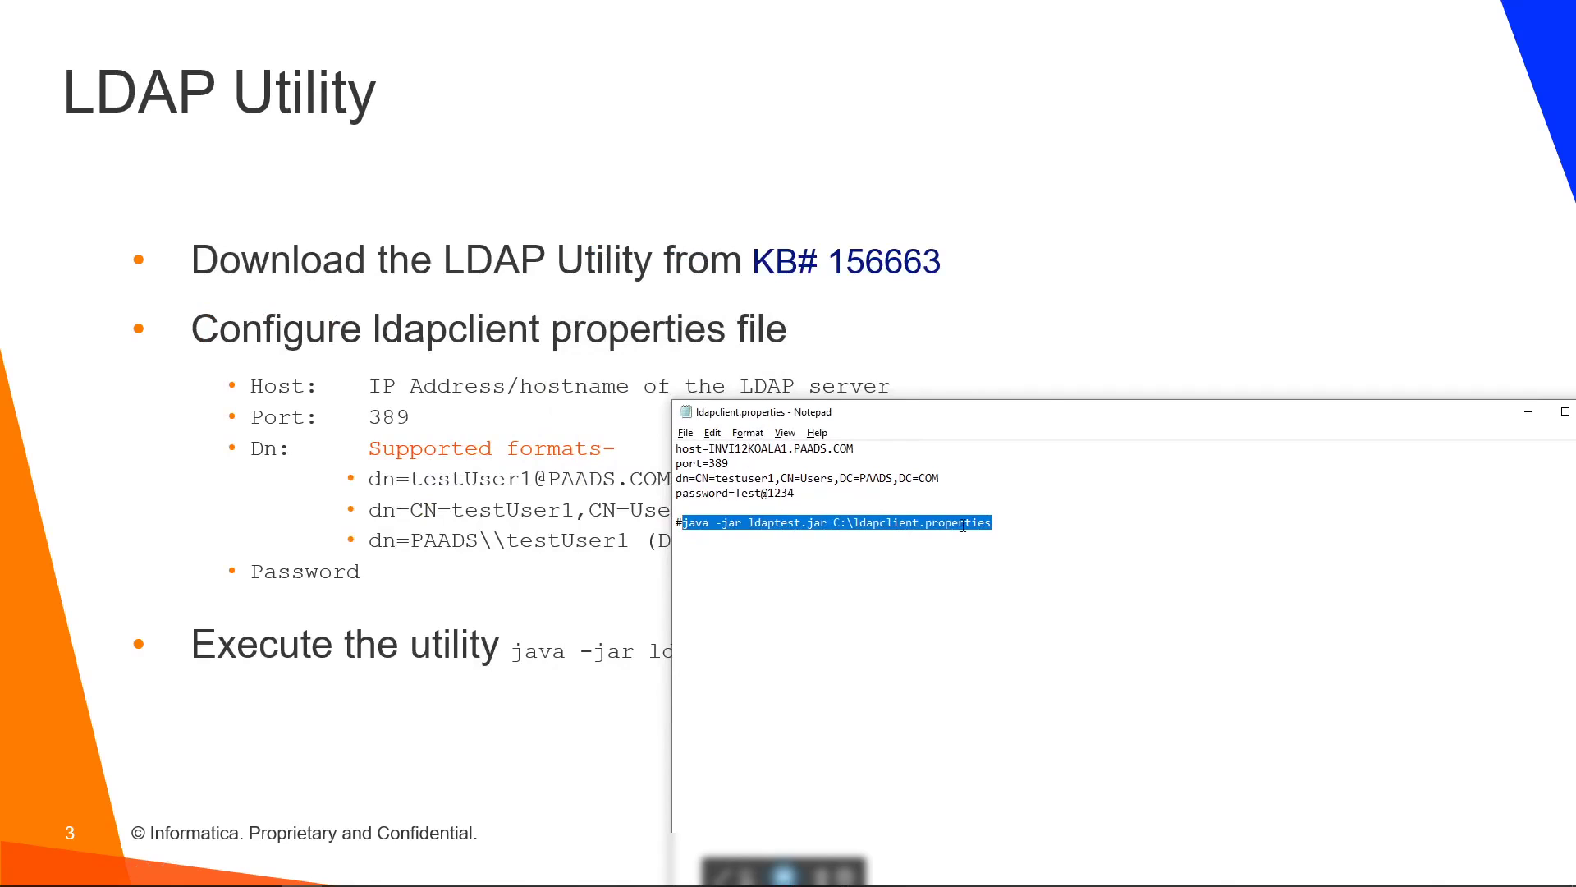
{"action": "left_click_drag", "start_coordinate": [1043, 418], "coordinate": [788, 275]}
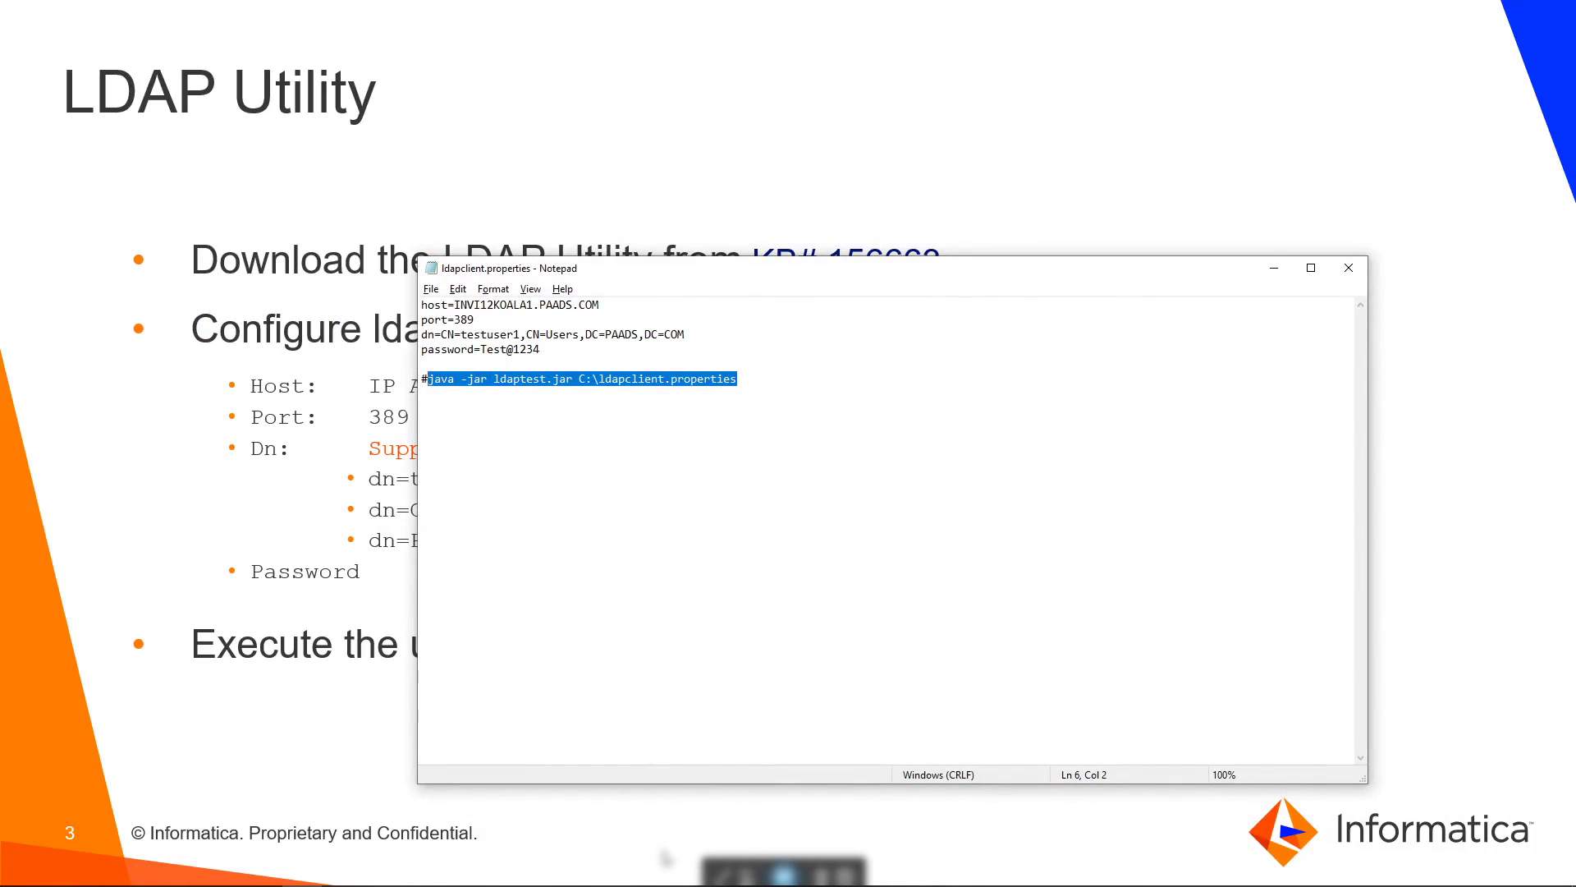
{"action": "key", "text": "alt+Tab"}
{"action": "key", "text": "alt+Tab"}
{"action": "key", "text": "alt+Tab"}
{"action": "key", "text": "alt+Tab"}
{"action": "key", "text": "alt+Tab"}
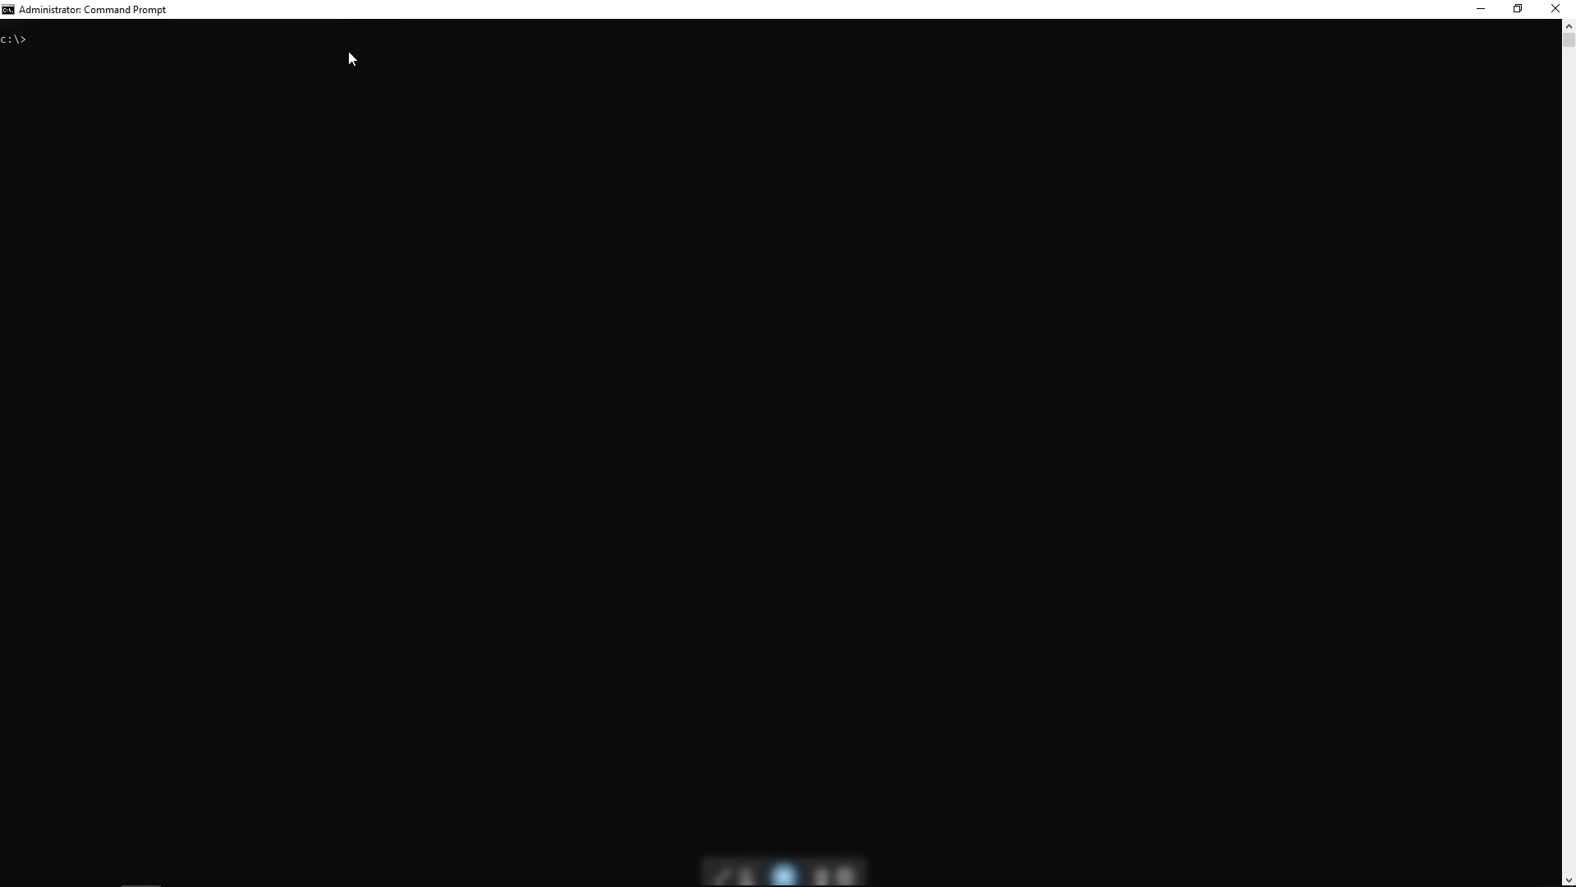
Step: Paste and run java -jar ldaptest.jar C:\ldapclient.properties, getting LDAP authentication successful on port 389
{"action": "right_click", "coordinate": [80, 60]}
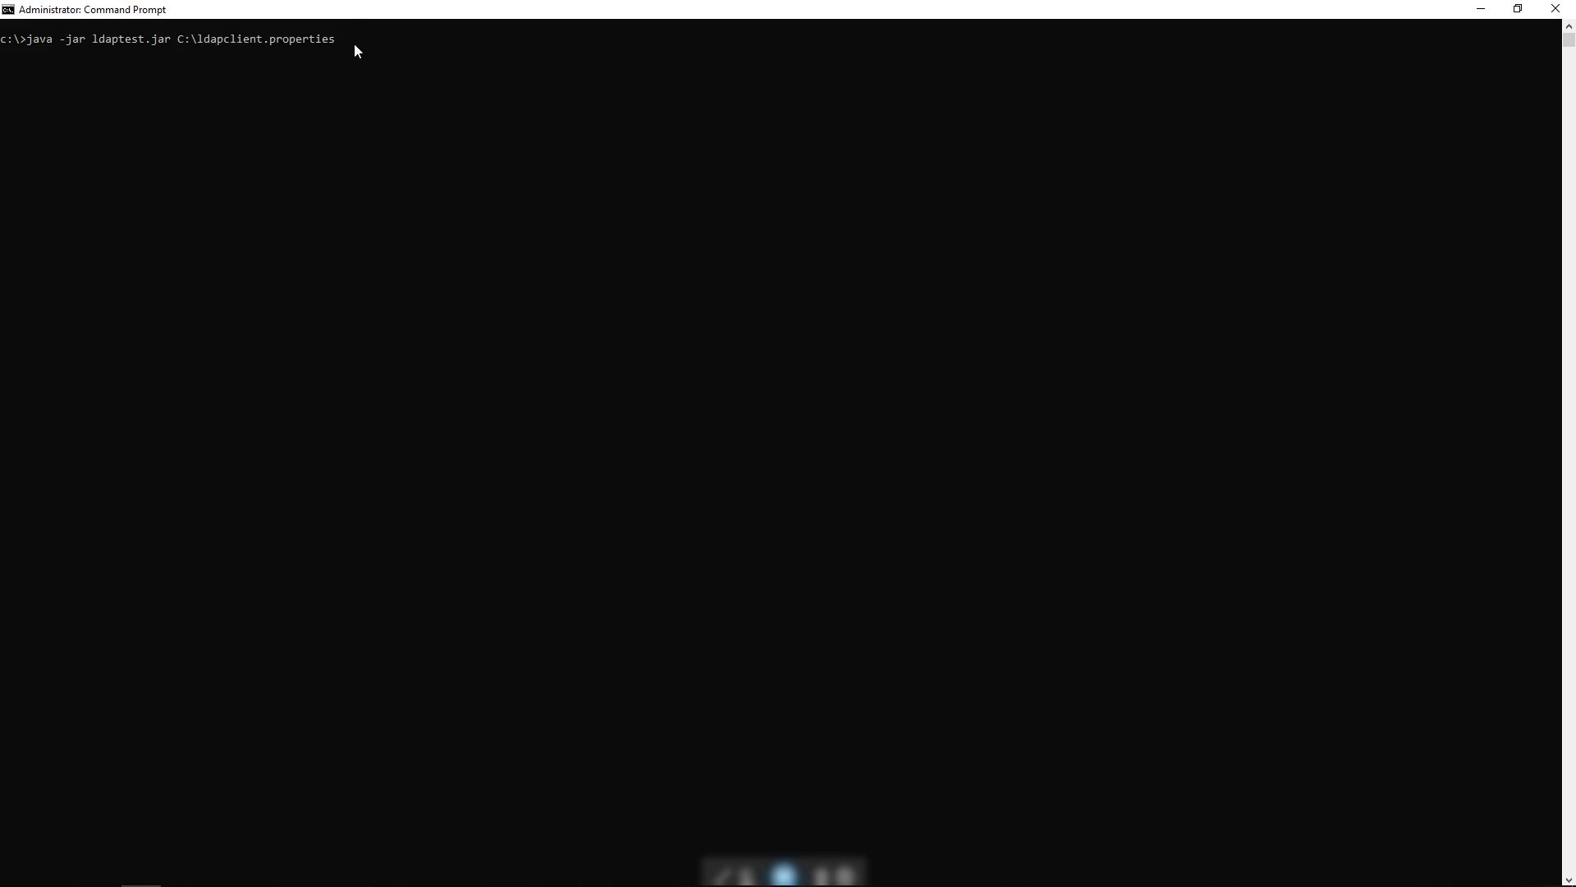
{"action": "key", "text": "Return"}
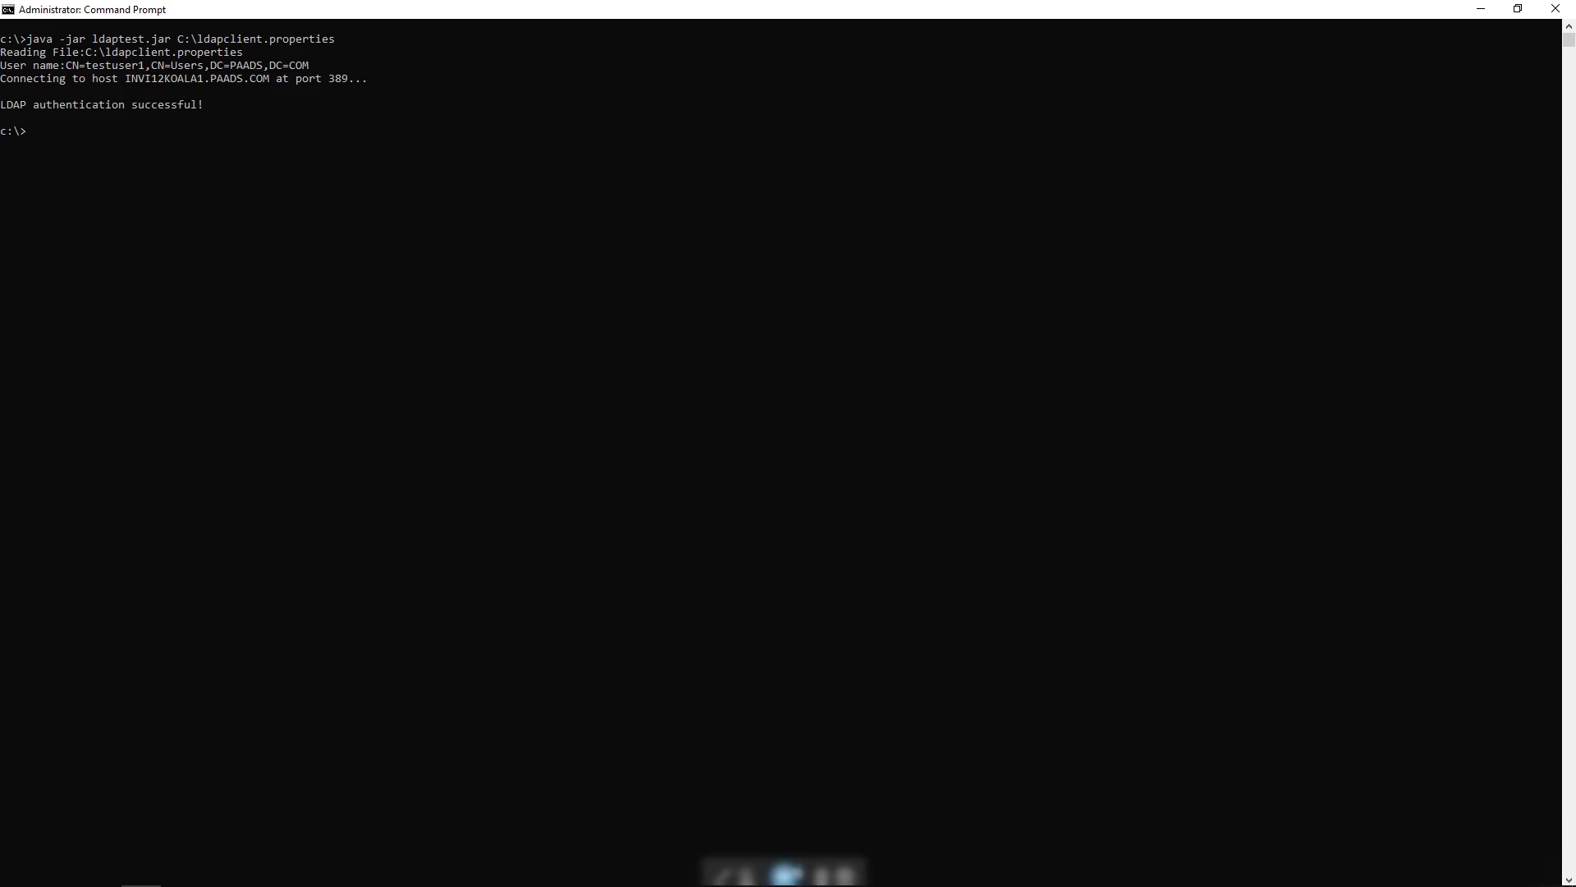
{"action": "key", "text": "alt+Tab"}
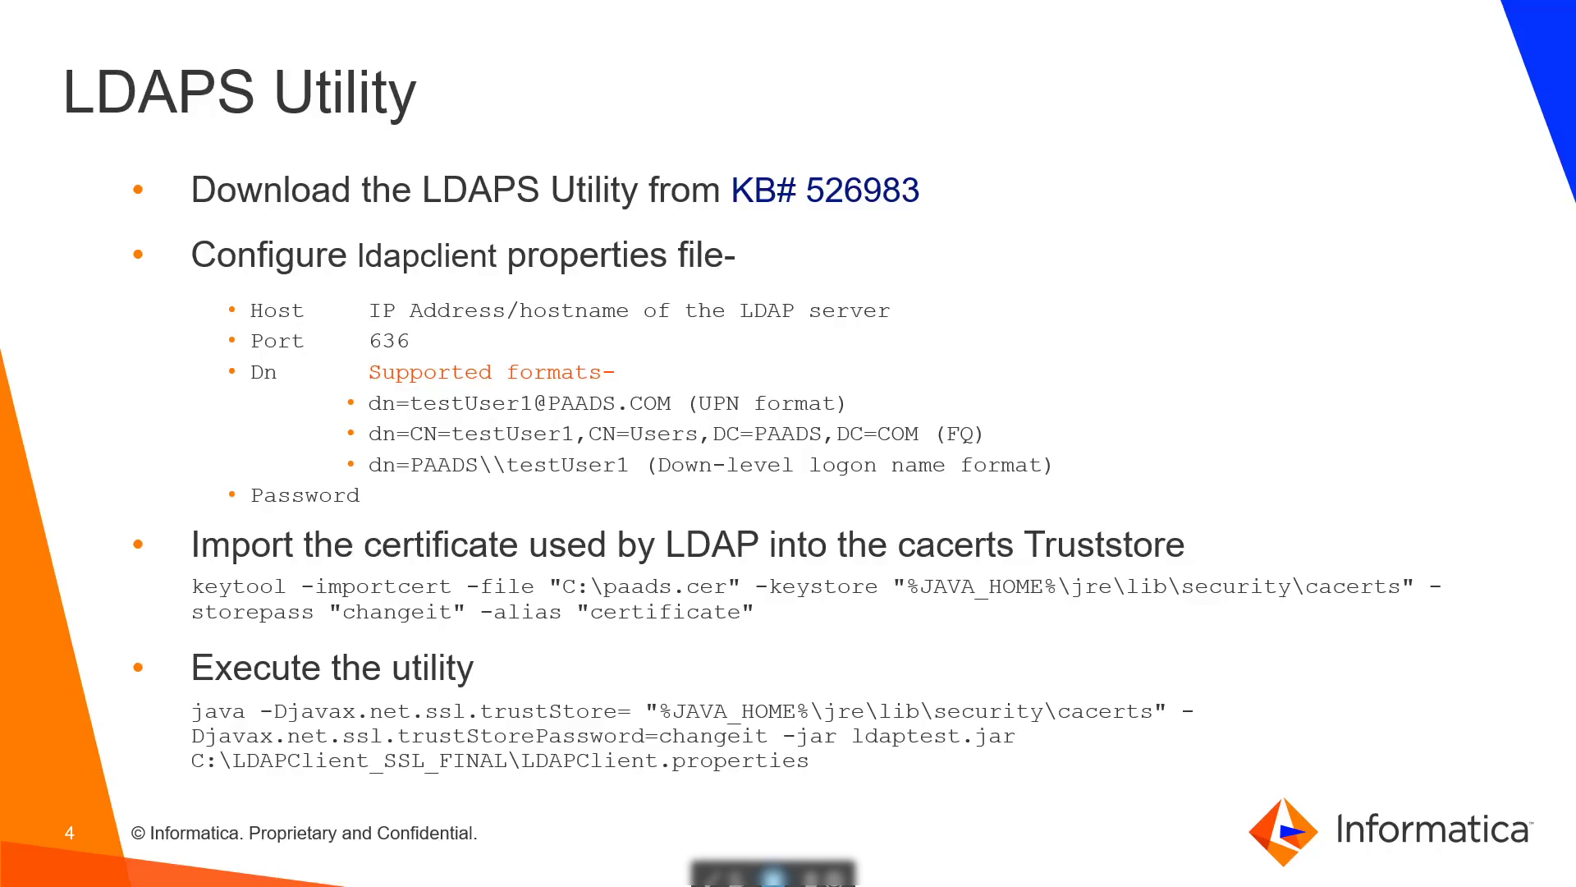
Step: Move from the LDAPS Utility slide to KB 526983 on testing LDAP over SSL
{"action": "key", "text": "alt+Tab"}
{"action": "key", "text": "alt+Tab"}
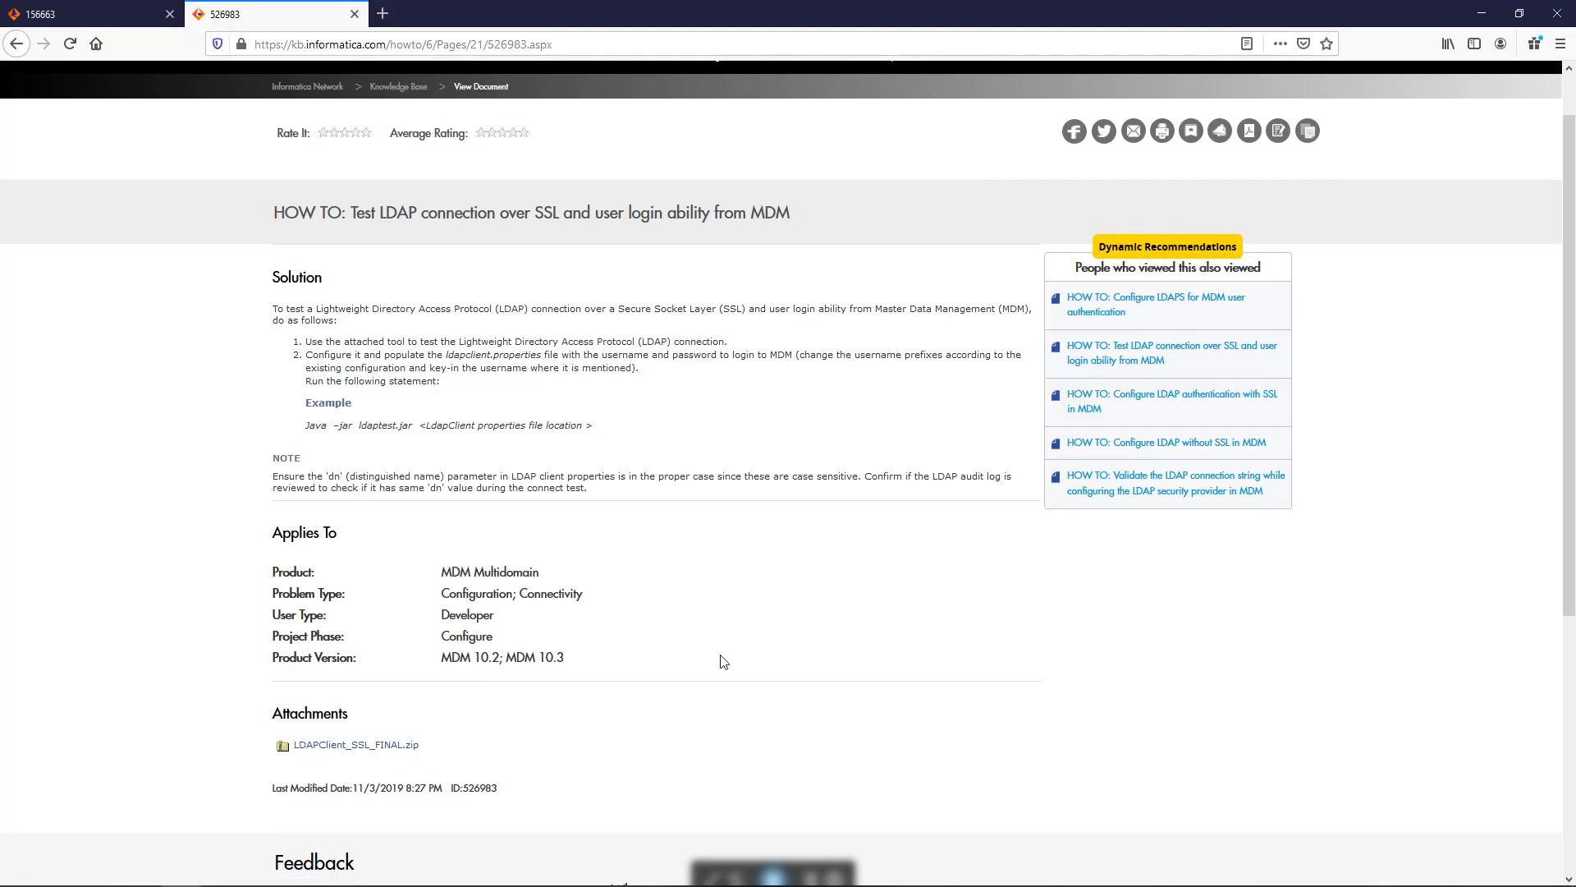
Step: Leave KB 526983 and bring the Windows (C:) folder window forward
{"action": "key", "text": "alt+Tab"}
{"action": "key", "text": "alt+Tab"}
{"action": "key", "text": "alt+Tab"}
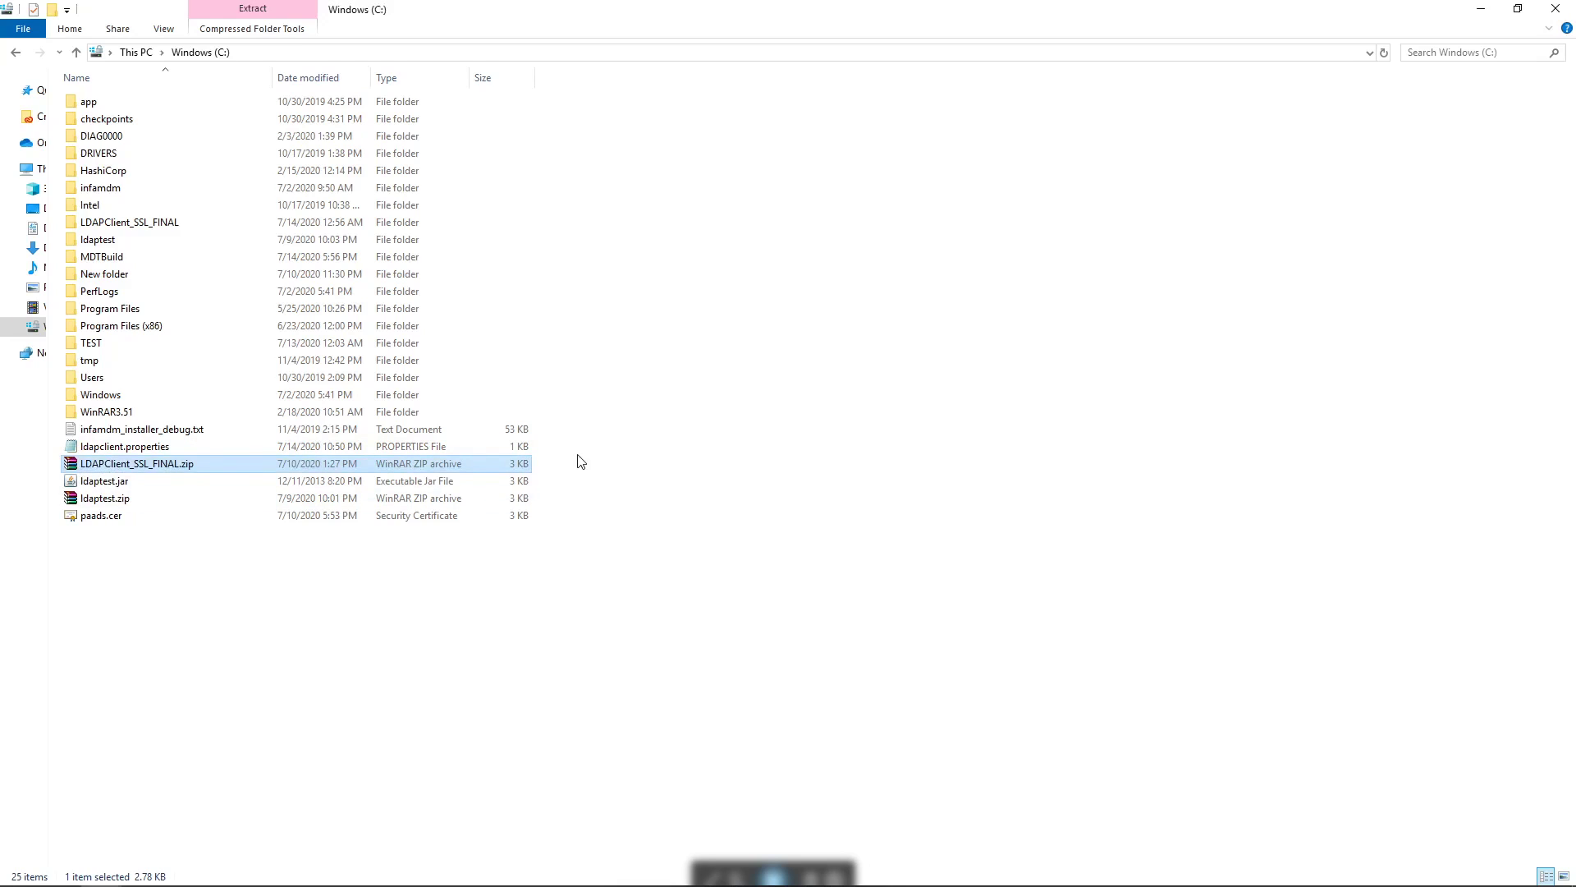
Step: Open LDAPClient.properties from the LDAPClient_SSL_FINAL folder in Notepad
{"action": "double_click", "coordinate": [165, 223]}
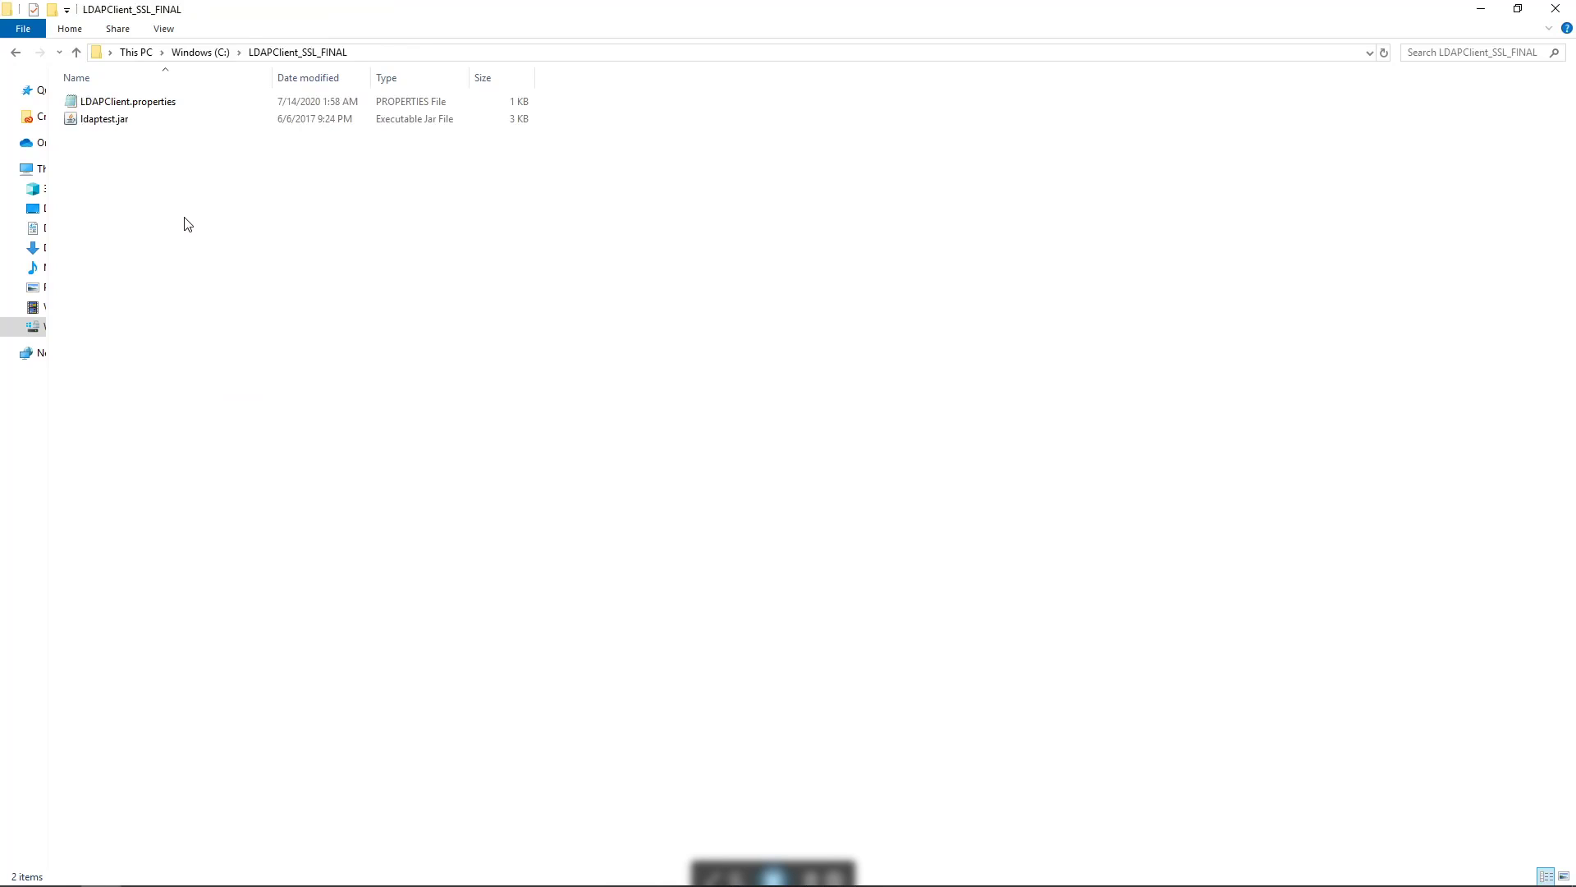
{"action": "double_click", "coordinate": [127, 101]}
{"action": "mouse_move", "coordinate": [639, 264]}
{"action": "left_mouse_down"}
{"action": "mouse_move", "coordinate": [637, 246]}
{"action": "mouse_move", "coordinate": [651, 248]}
{"action": "left_mouse_up"}
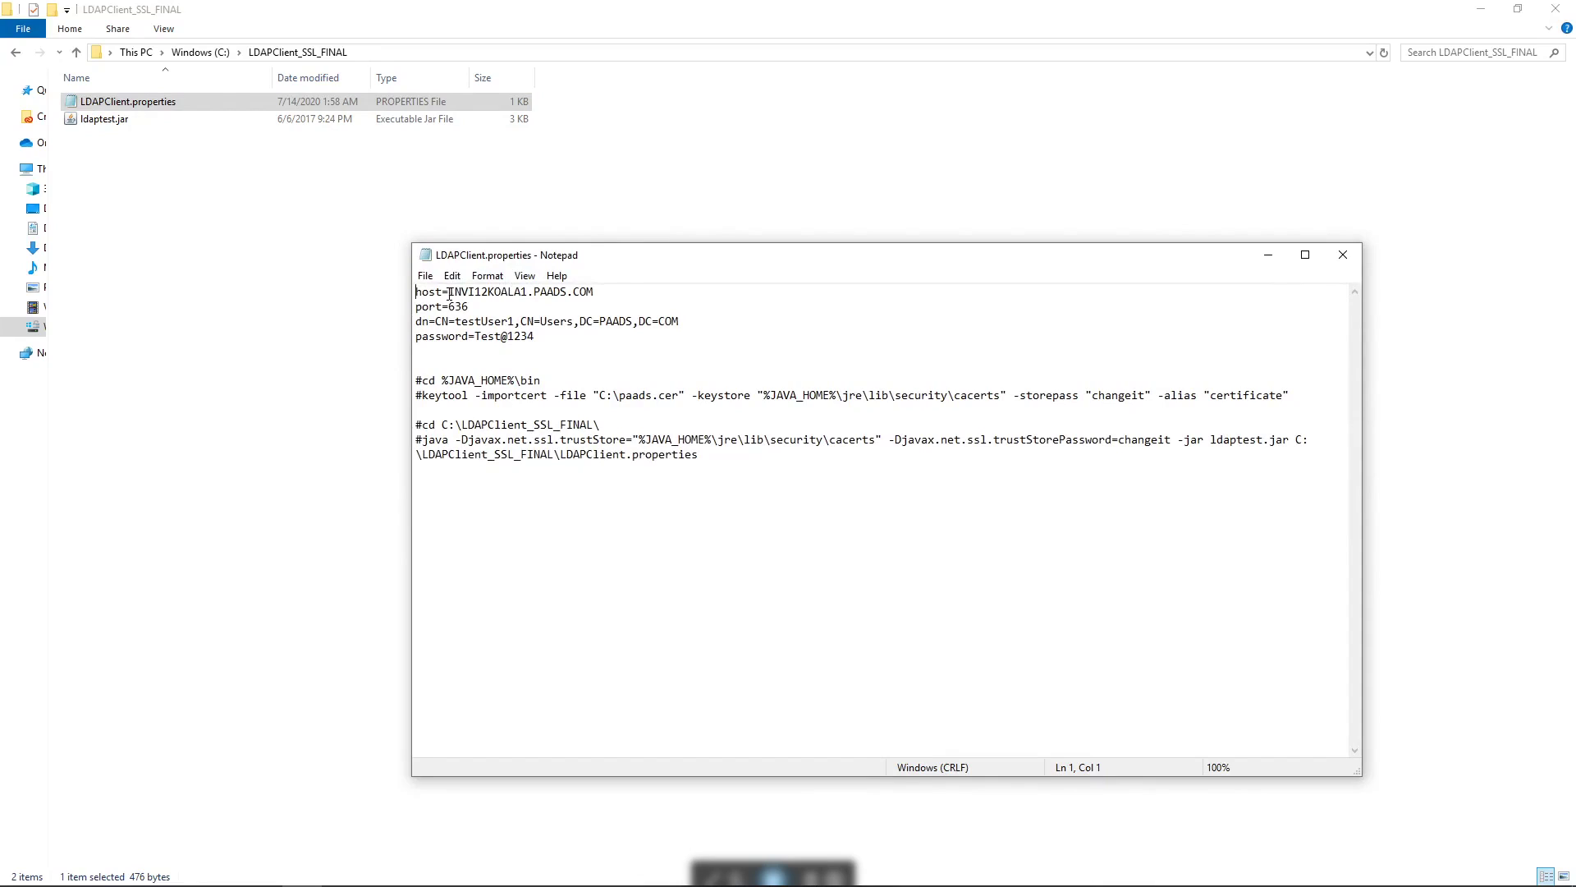
Step: Highlight the host INVI12KOALA1.PAADS.COM and port=636 lines in LDAPClient.properties
{"action": "left_click_drag", "start_coordinate": [450, 292], "coordinate": [601, 298]}
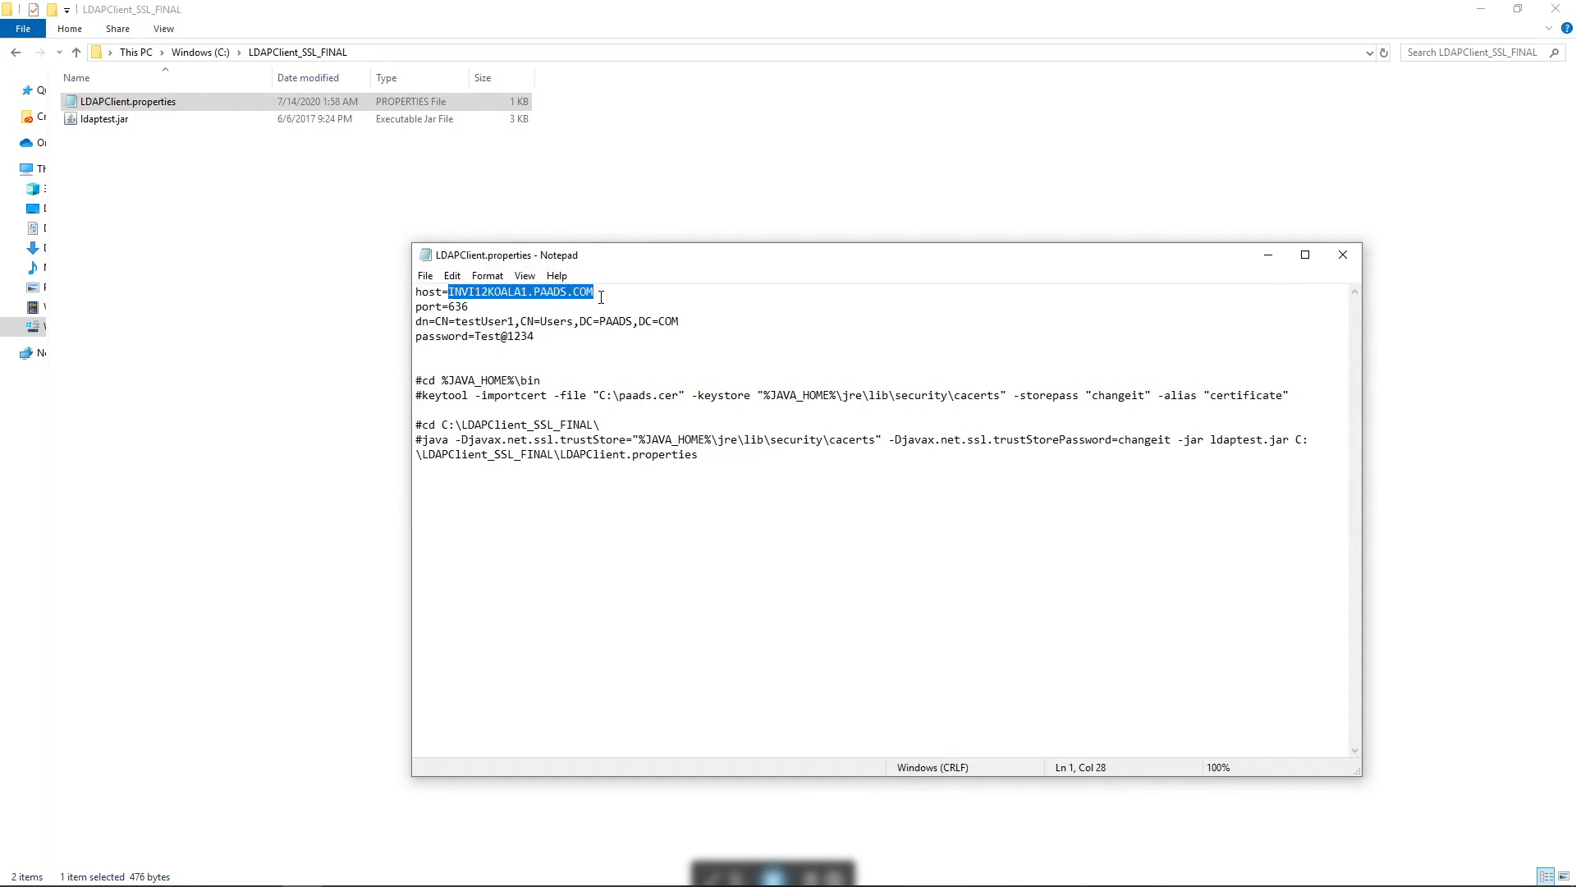
{"action": "key", "text": "Down"}
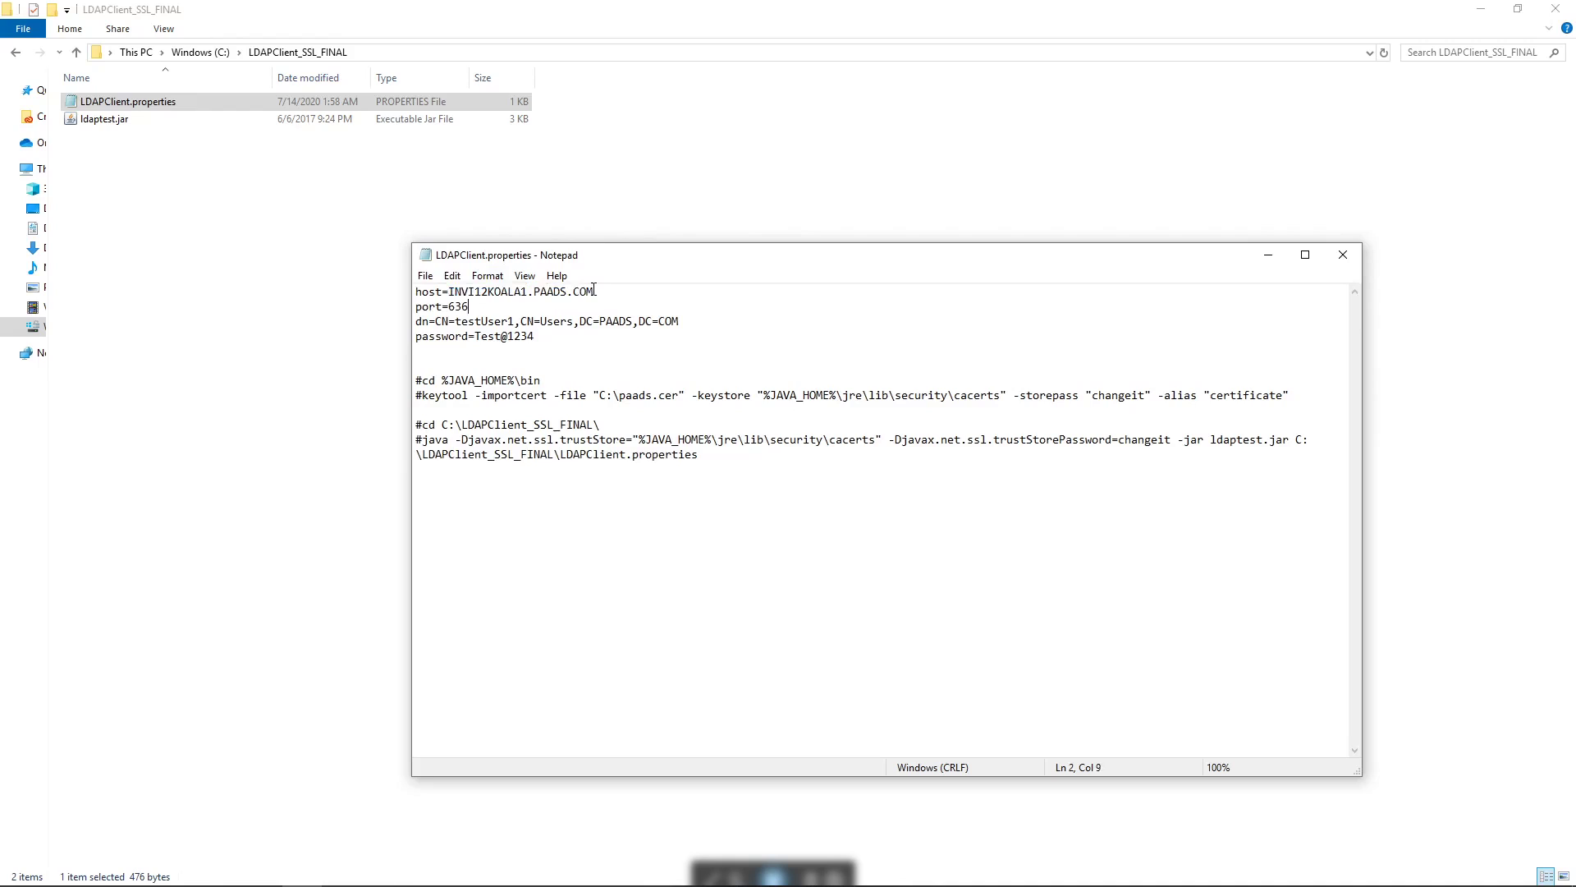
{"action": "double_click", "coordinate": [468, 306]}
{"action": "left_click", "coordinate": [508, 306]}
{"action": "key", "text": "alt+Tab"}
{"action": "key", "text": "alt+Tab"}
{"action": "key", "text": "alt+Tab"}
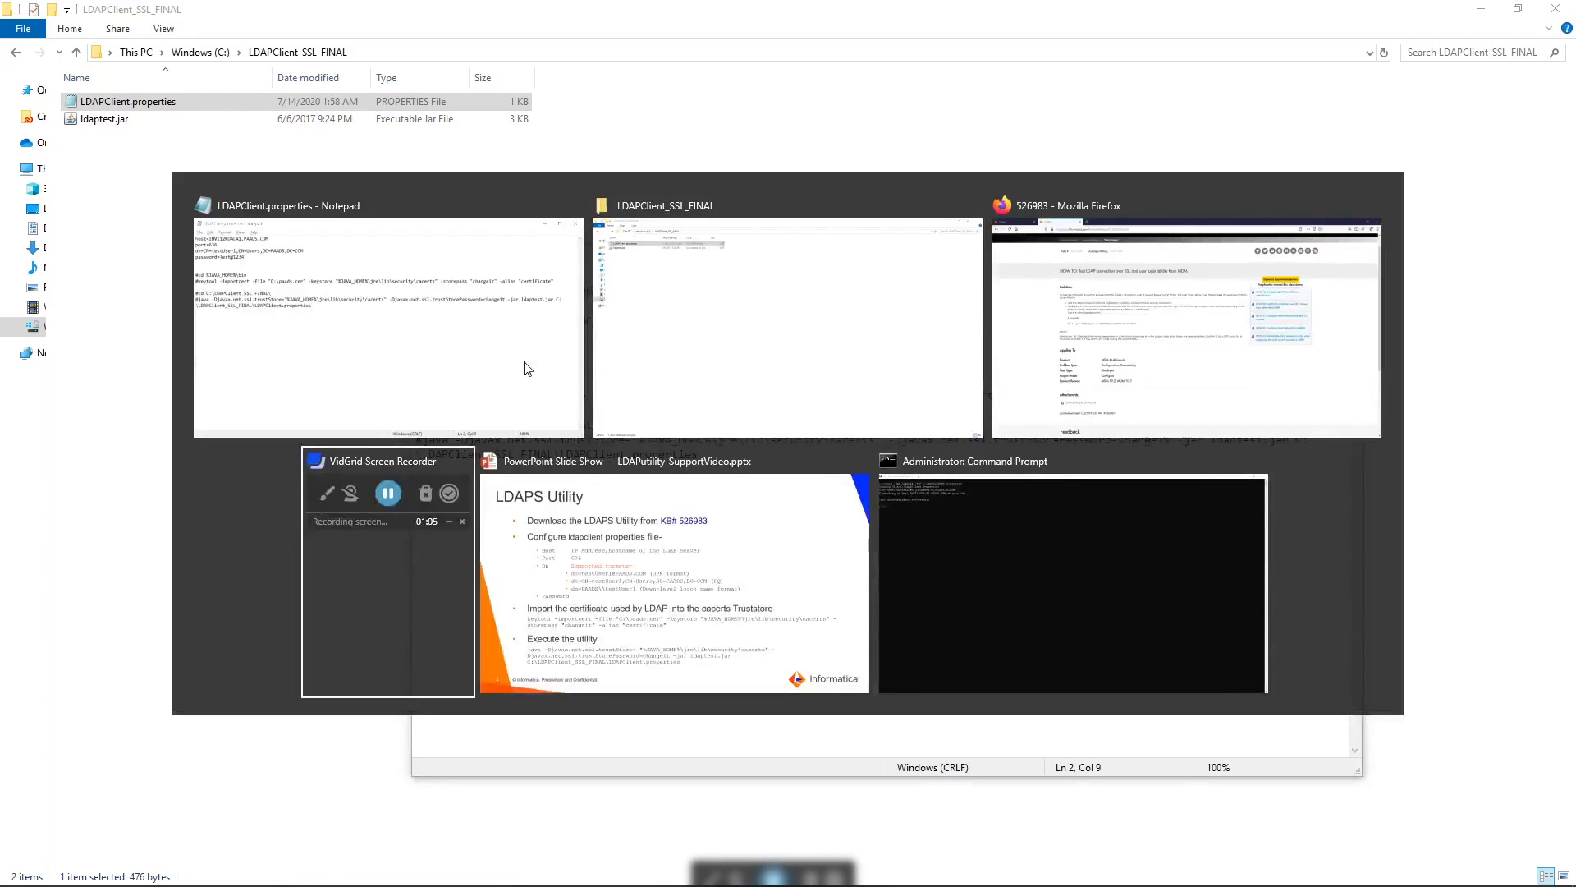
{"action": "key", "text": "alt+Tab"}
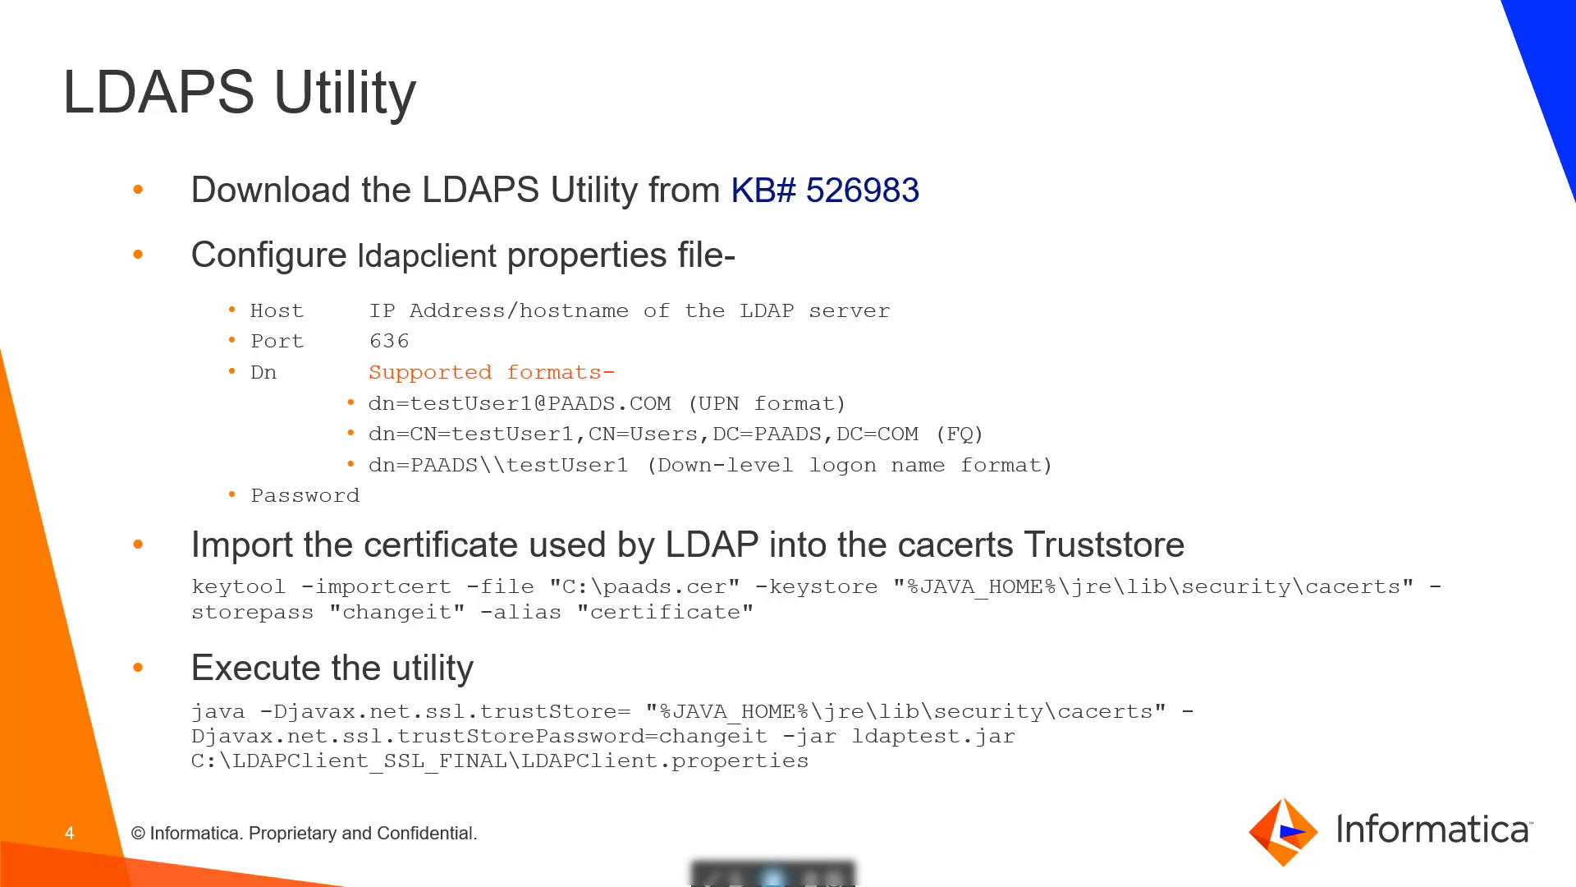
Step: Locate paads.cer on C:, then reopen LDAPClient.properties from LDAPClient_SSL_FINAL
{"action": "key", "text": "alt+Tab"}
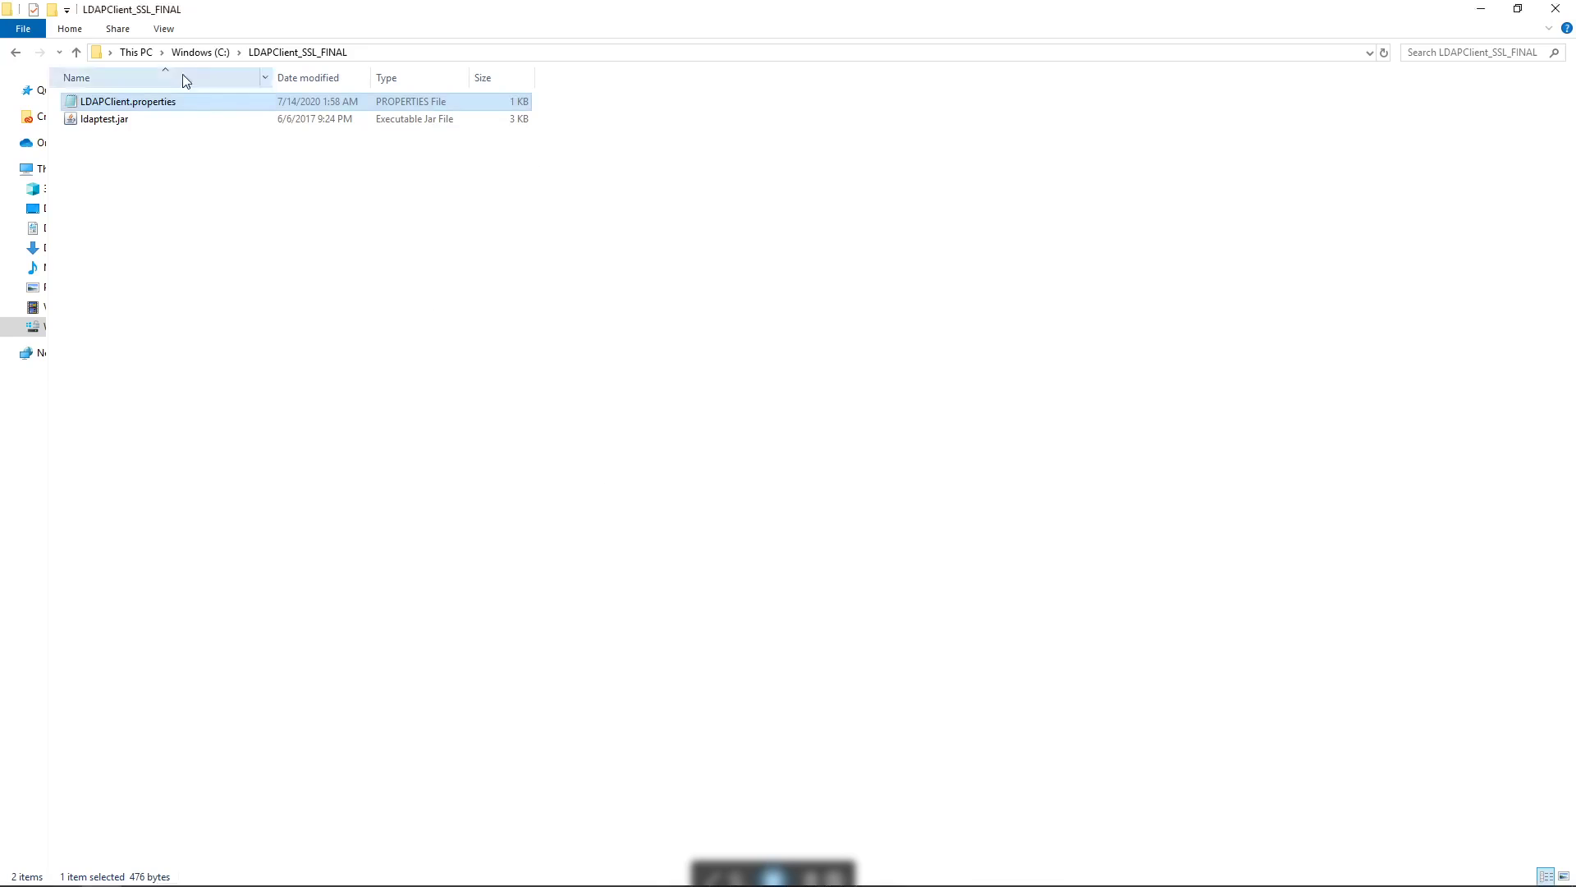
{"action": "left_click", "coordinate": [205, 53]}
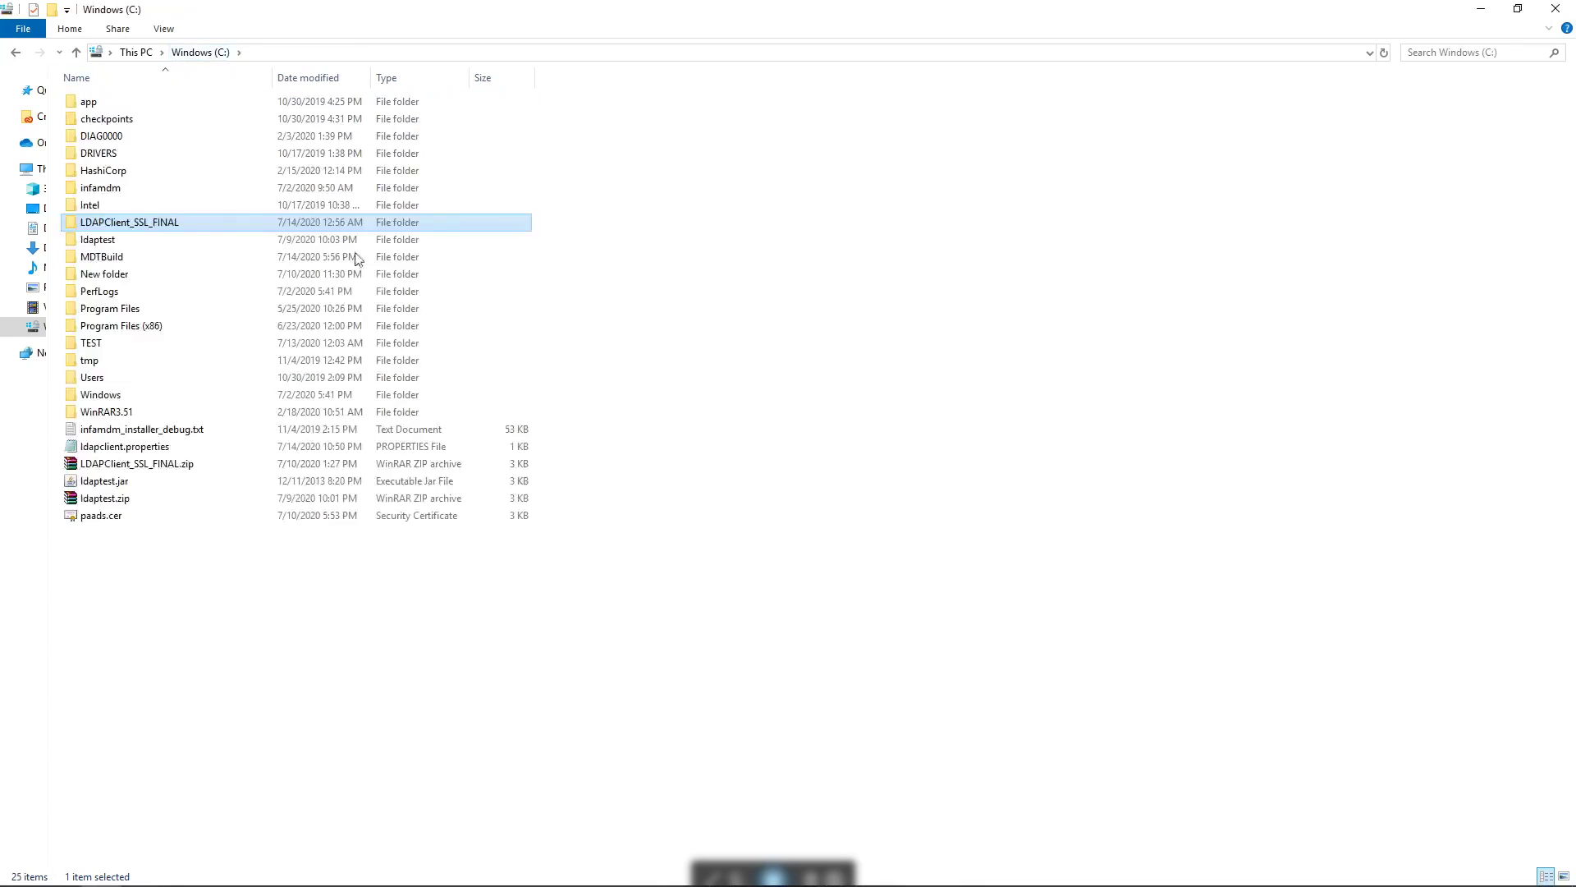
{"action": "left_click", "coordinate": [104, 517]}
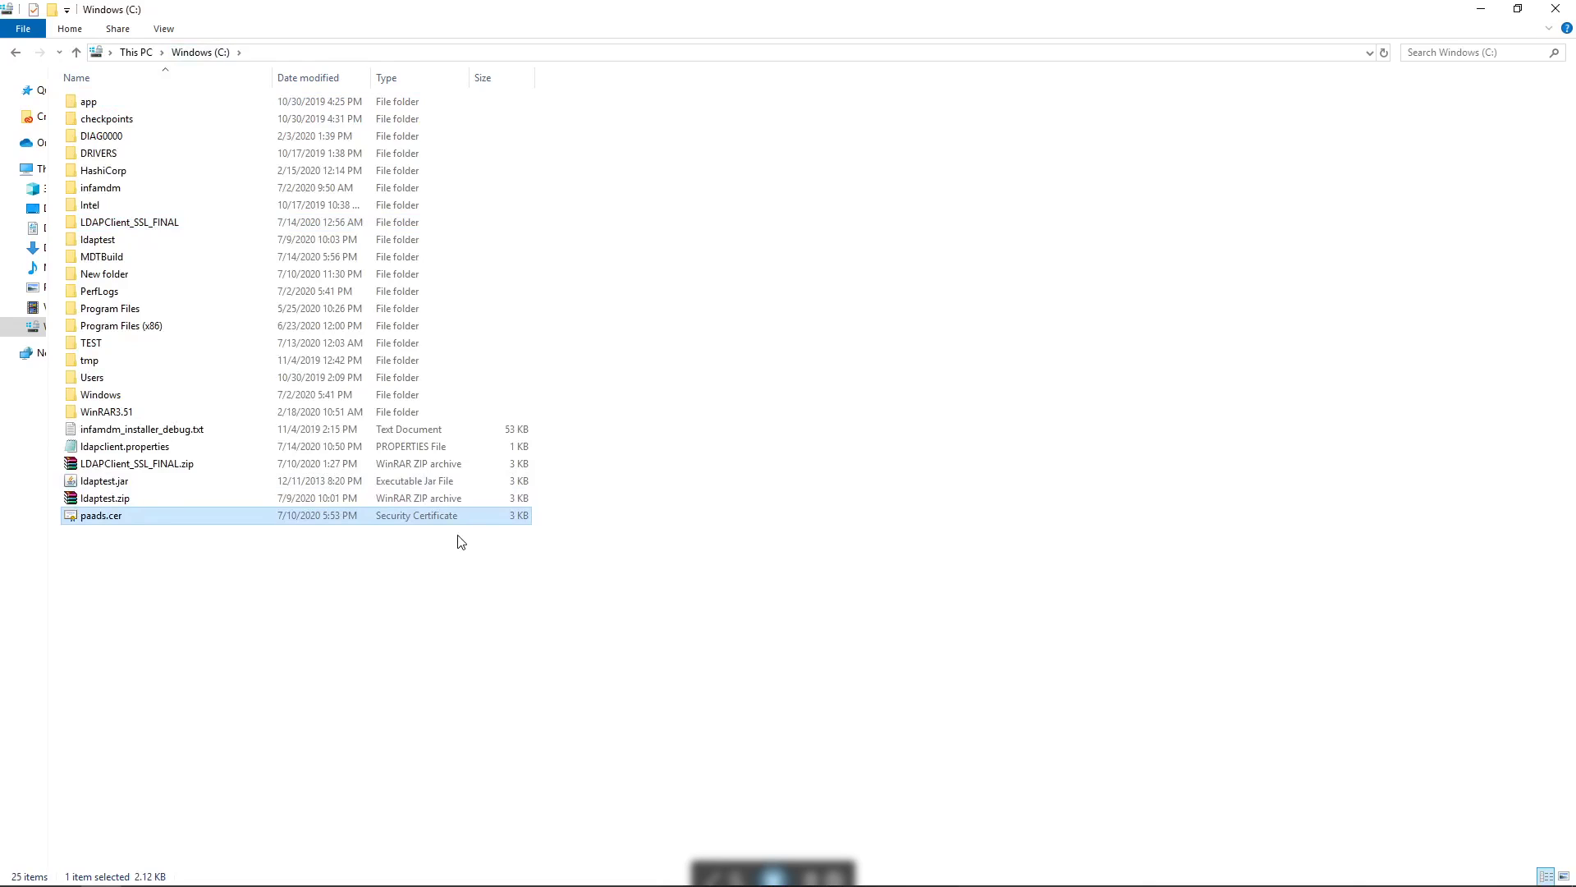
{"action": "left_click", "coordinate": [120, 456]}
{"action": "left_click", "coordinate": [139, 227]}
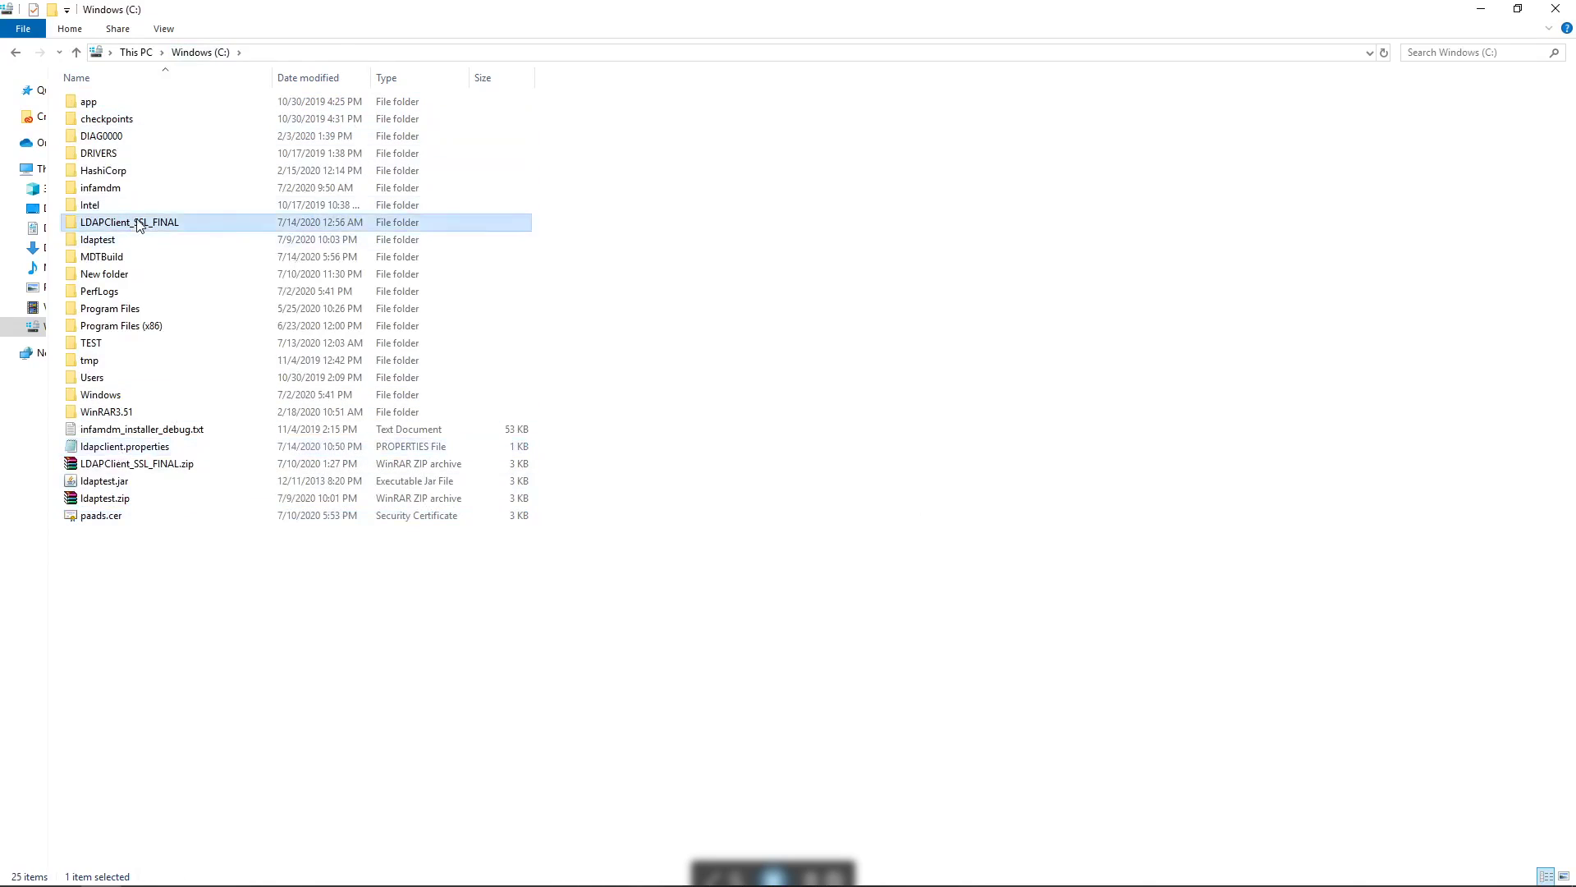
{"action": "double_click", "coordinate": [139, 226]}
{"action": "double_click", "coordinate": [156, 106]}
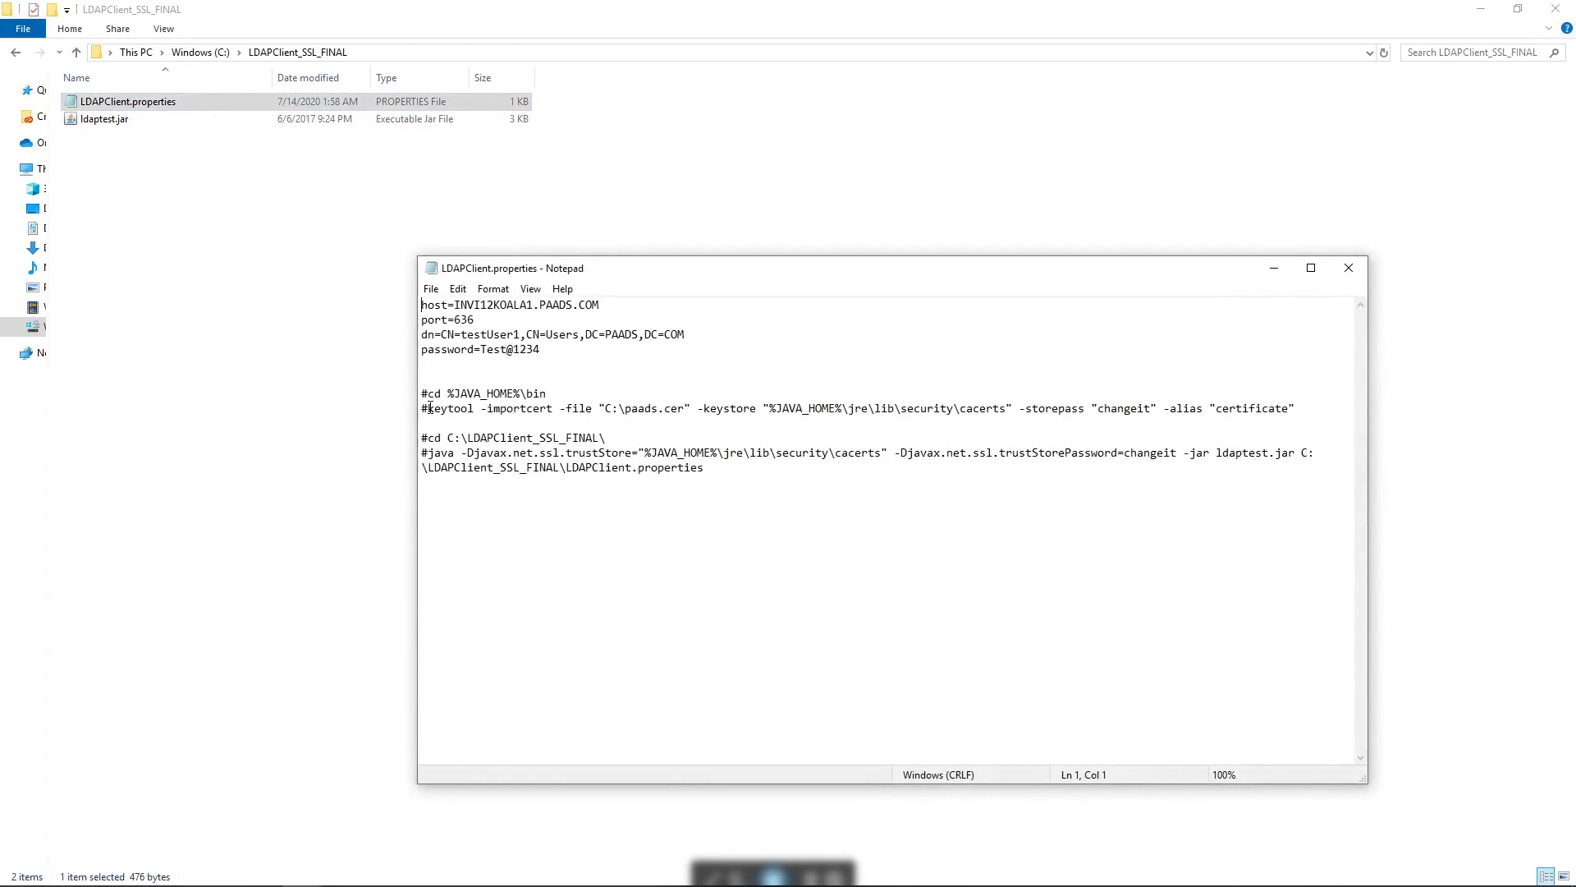
Step: Mark the keytool import command for C:\paads.cer and bring Command Prompt forward
{"action": "left_click_drag", "start_coordinate": [428, 408], "coordinate": [1295, 409]}
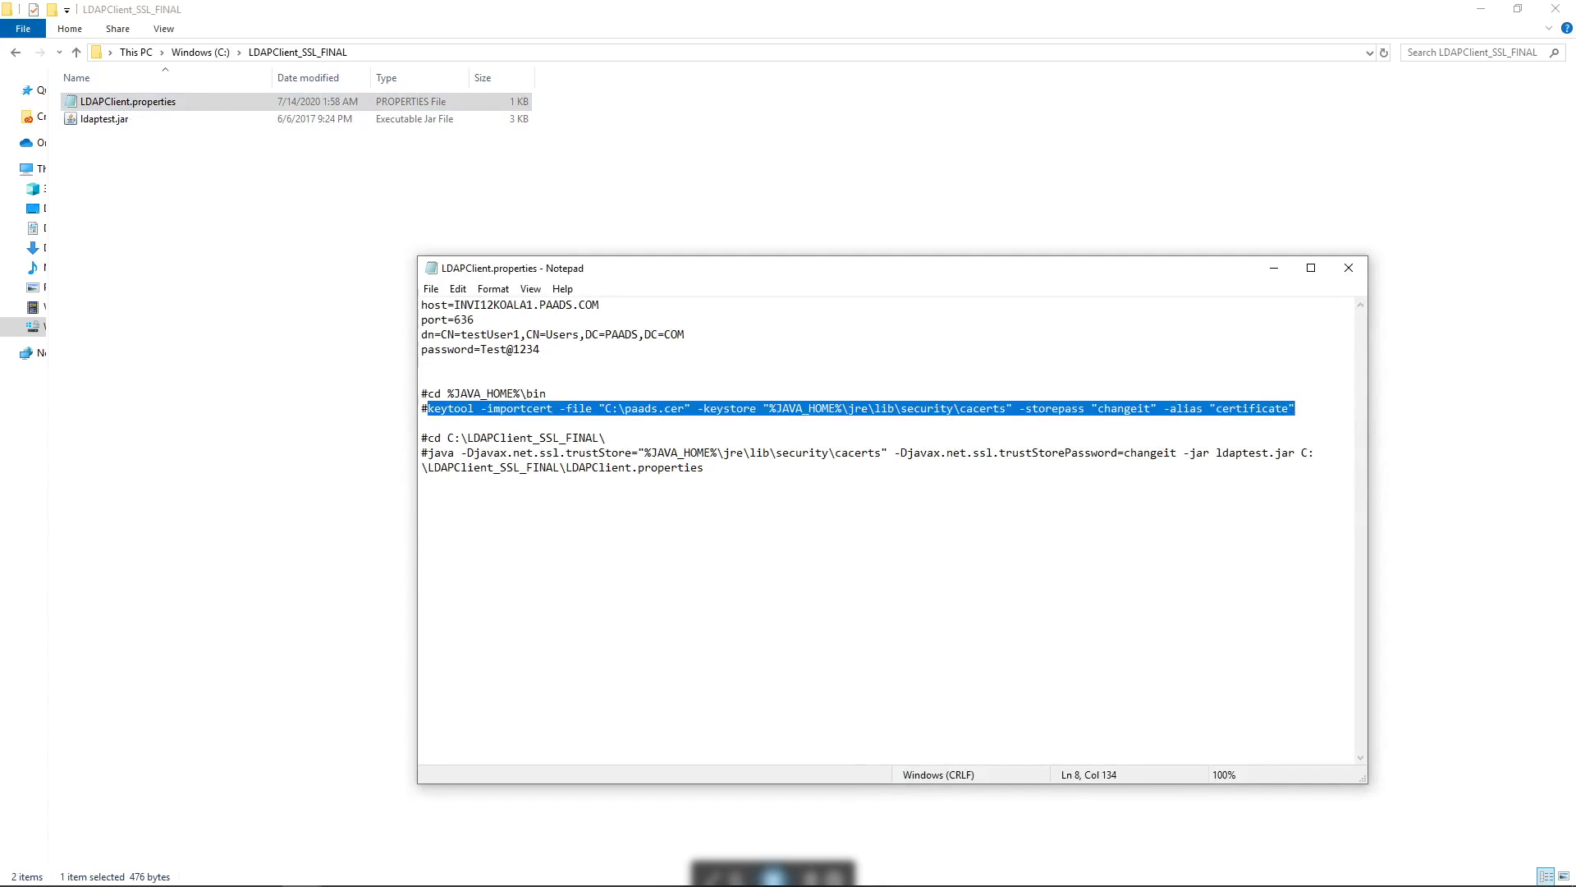
{"action": "mouse_move", "coordinate": [458, 882]}
{"action": "left_click", "coordinate": [142, 866]}
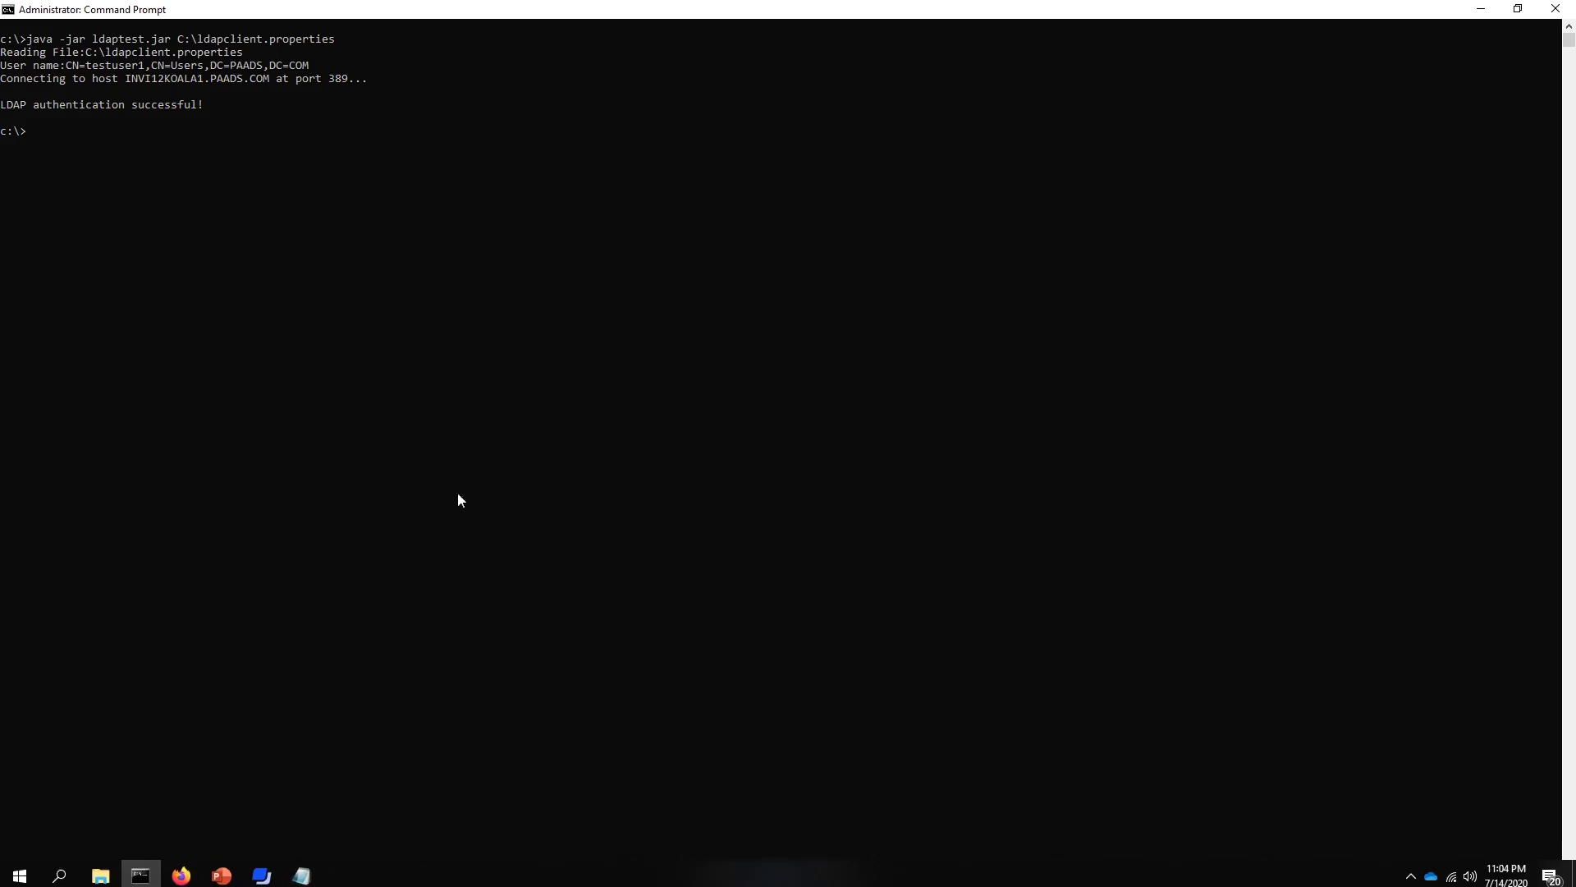
Step: Paste the cd %JAVA_HOME%\bin line from Notepad without its #, and change into the JDK bin folder
{"action": "key", "text": "alt+Tab"}
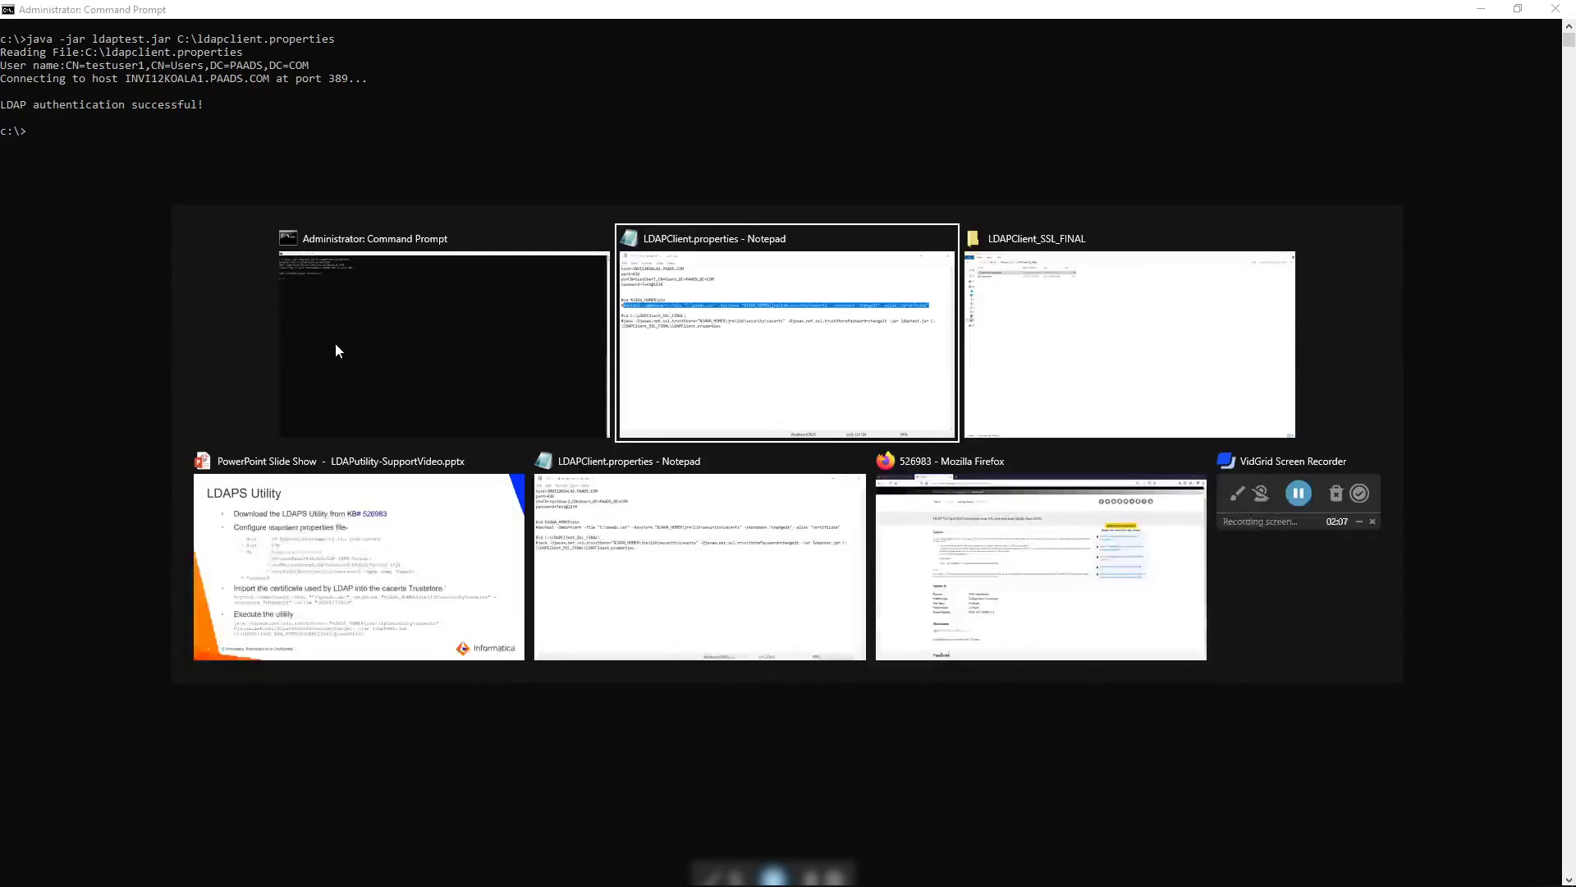
{"action": "left_click_drag", "start_coordinate": [547, 394], "coordinate": [414, 390]}
{"action": "key", "text": "ctrl+c"}
{"action": "left_click", "coordinate": [135, 156]}
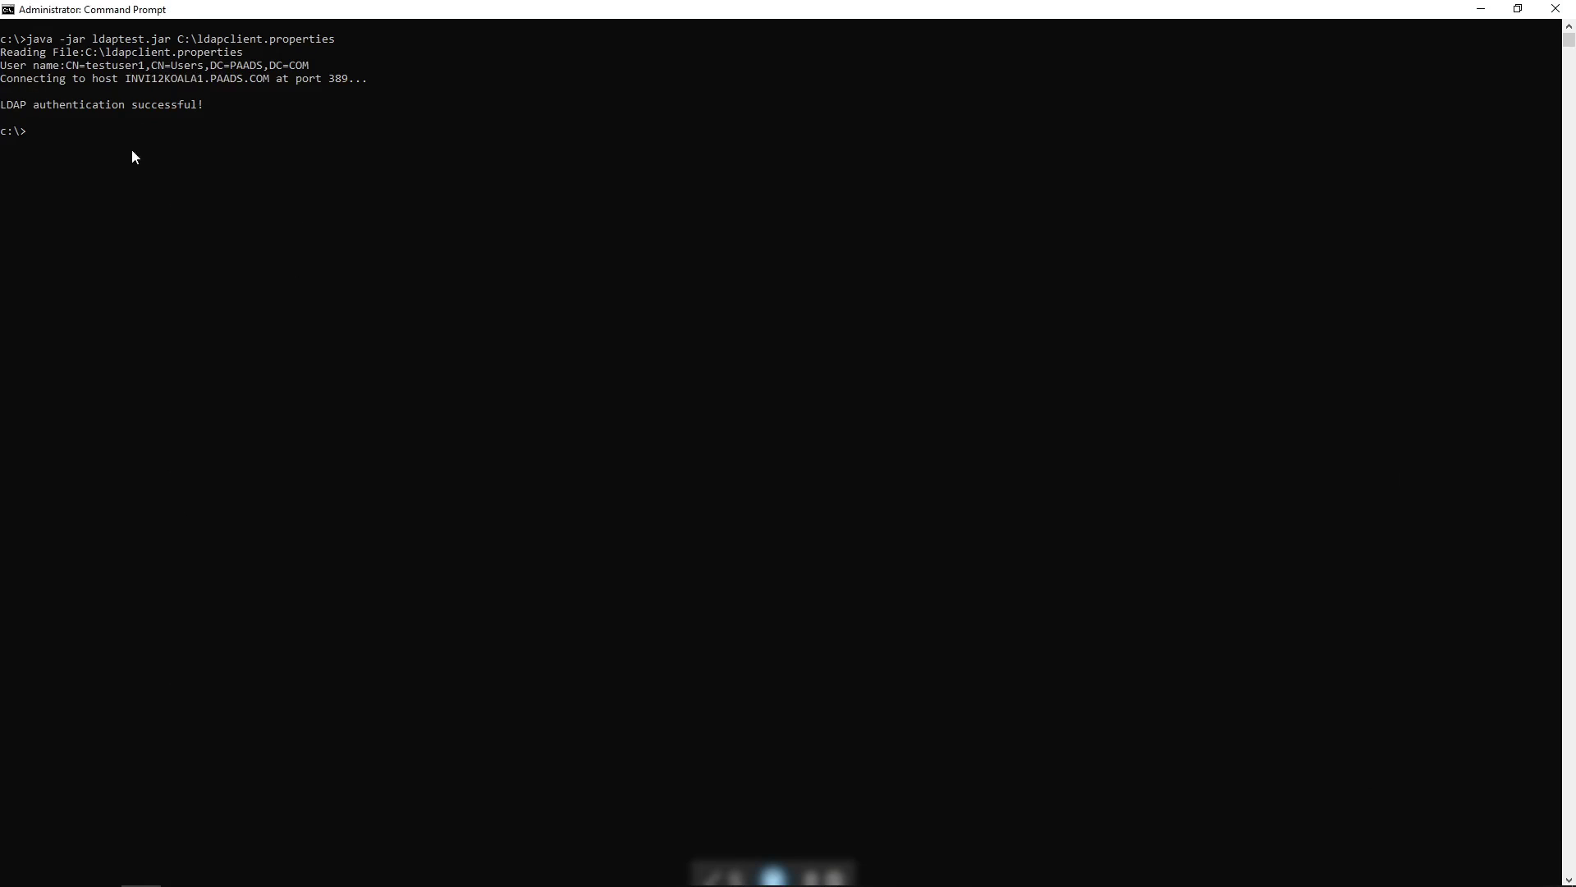
{"action": "key", "text": "ctrl+v"}
{"action": "key", "text": "Home"}
{"action": "key", "text": "Delete"}
{"action": "key", "text": "Return"}
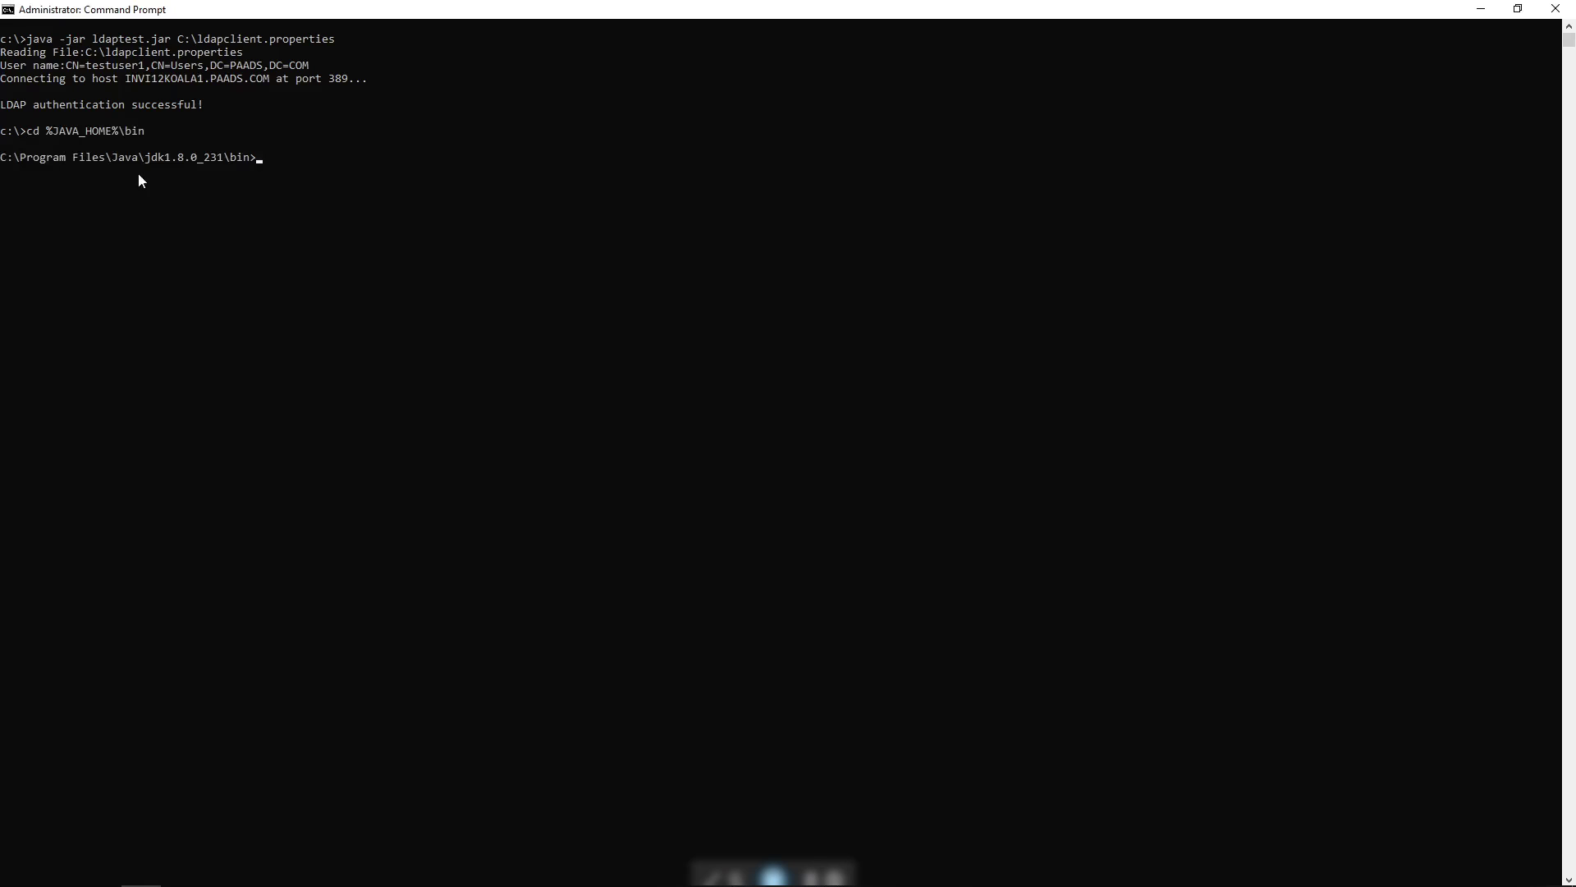
Step: Copy the keytool -importcert command for C:\paads.cer from Notepad onto the prompt
{"action": "key", "text": "alt+Tab"}
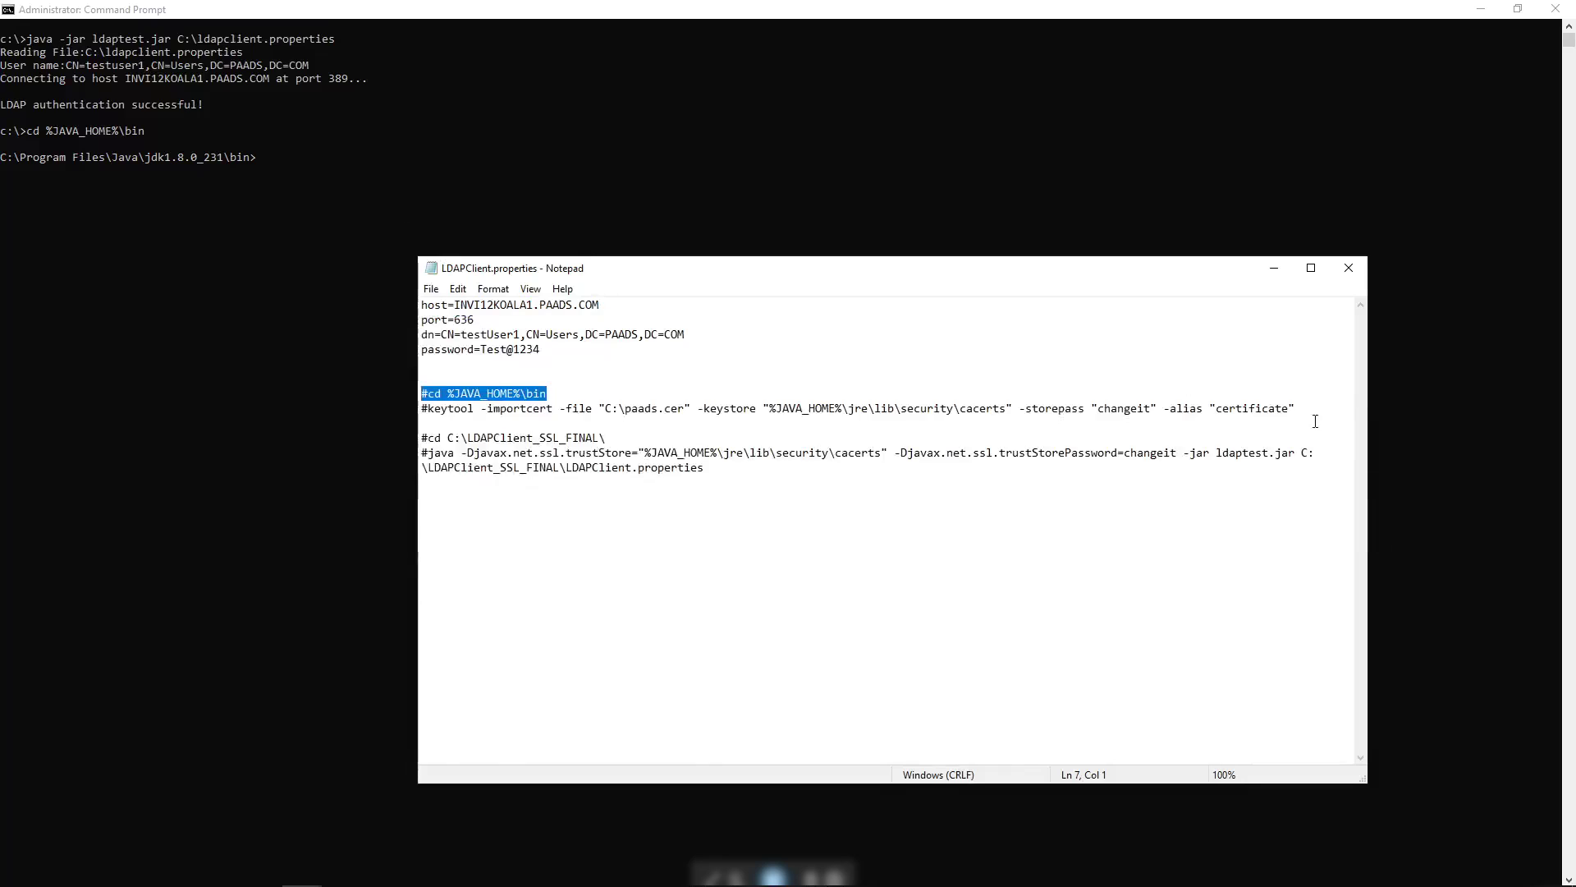
{"action": "left_click_drag", "start_coordinate": [1305, 410], "coordinate": [429, 410]}
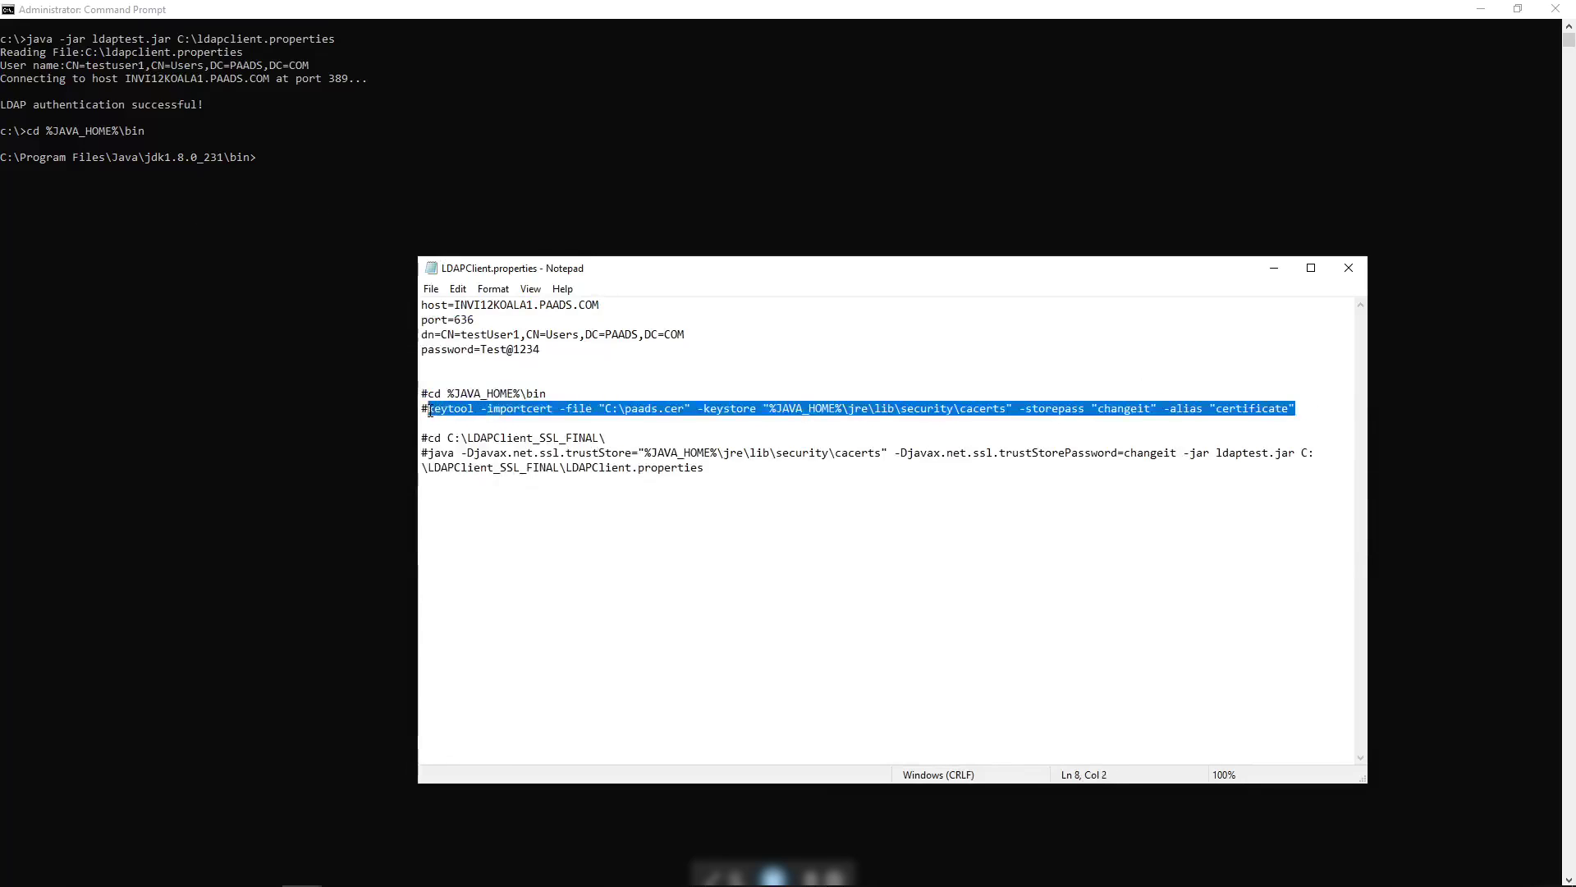
{"action": "key", "text": "ctrl+c"}
{"action": "left_click", "coordinate": [213, 197]}
{"action": "right_click", "coordinate": [218, 194]}
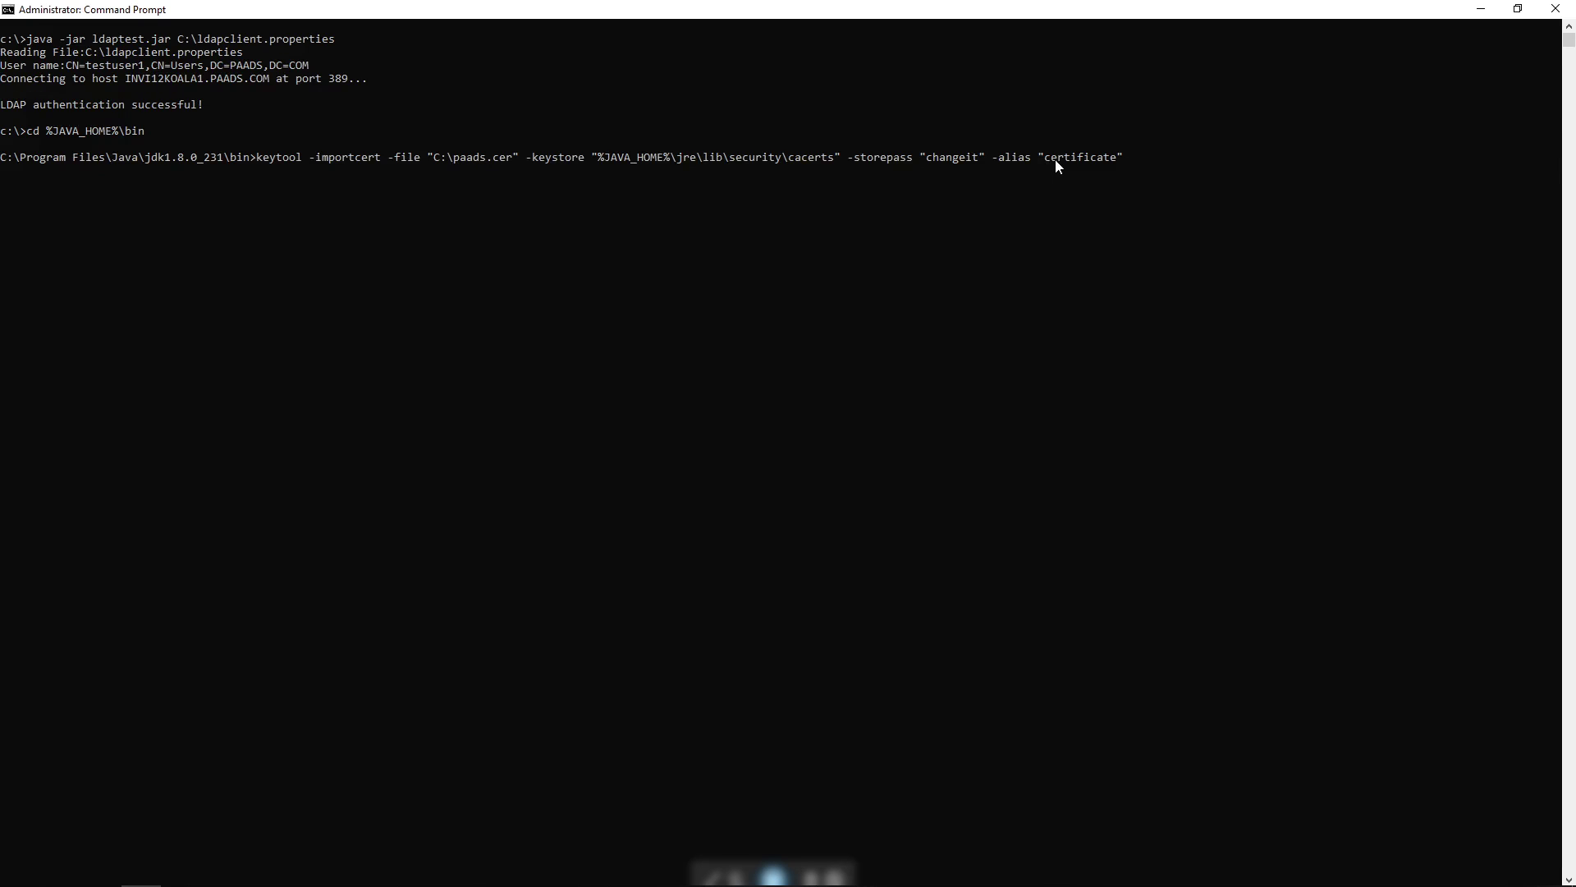
Step: Run the keytool import and answer yes to trust the paads.cer certificate
{"action": "key", "text": "Return"}
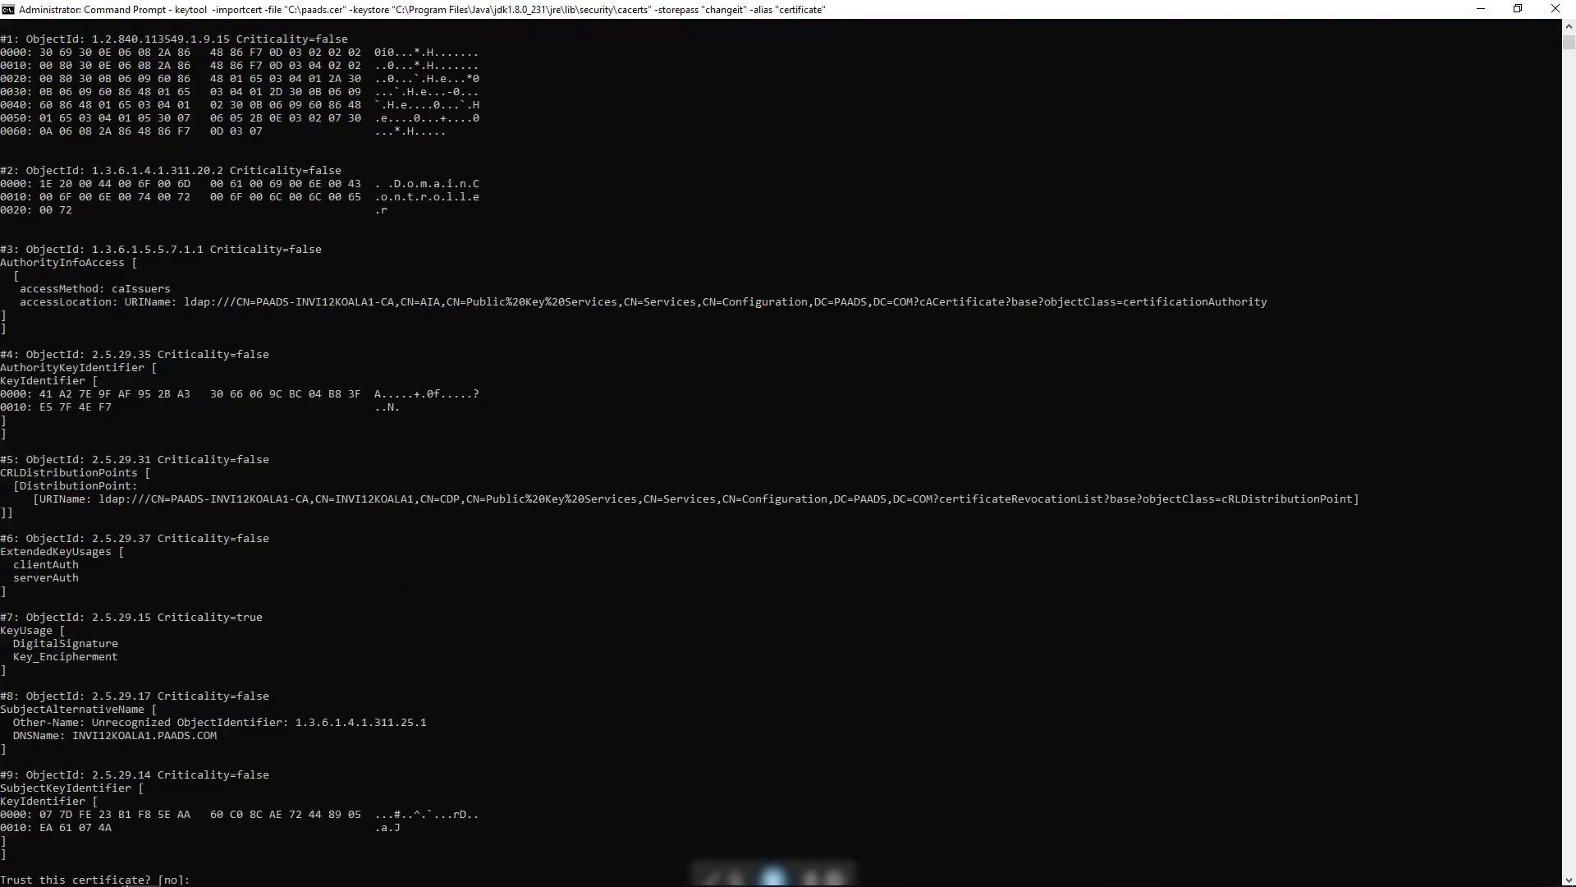
{"action": "type", "text": "yes"}
{"action": "key", "text": "Return"}
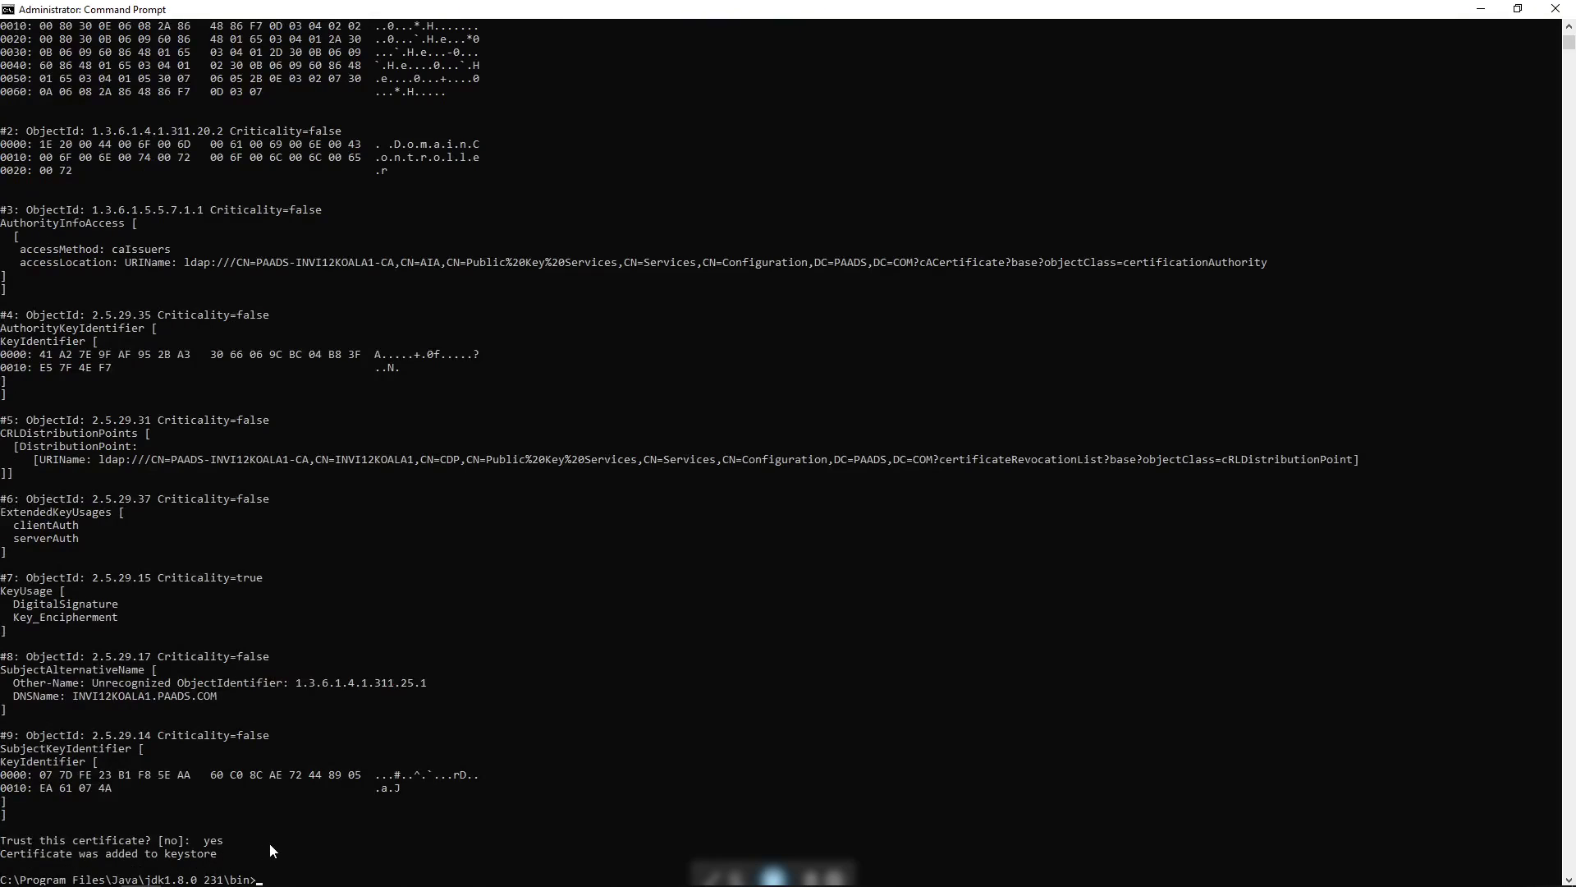
Step: Return to the LDAPS Utility slide in the PowerPoint slide show
{"action": "key", "text": "alt+Tab"}
{"action": "key", "text": "Tab"}
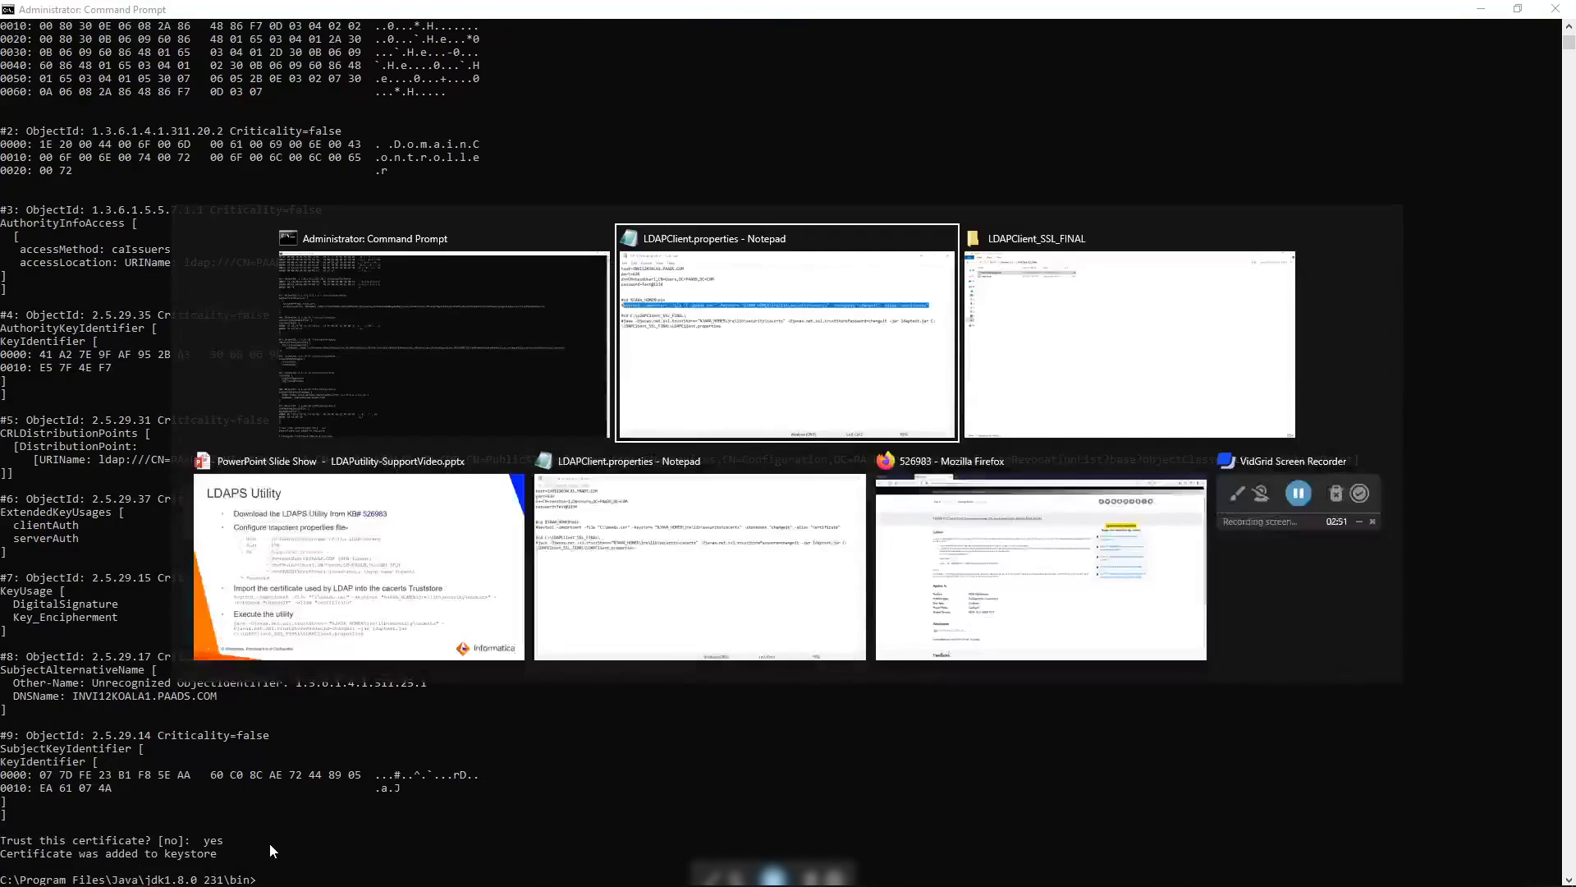
{"action": "key", "text": "alt+Tab"}
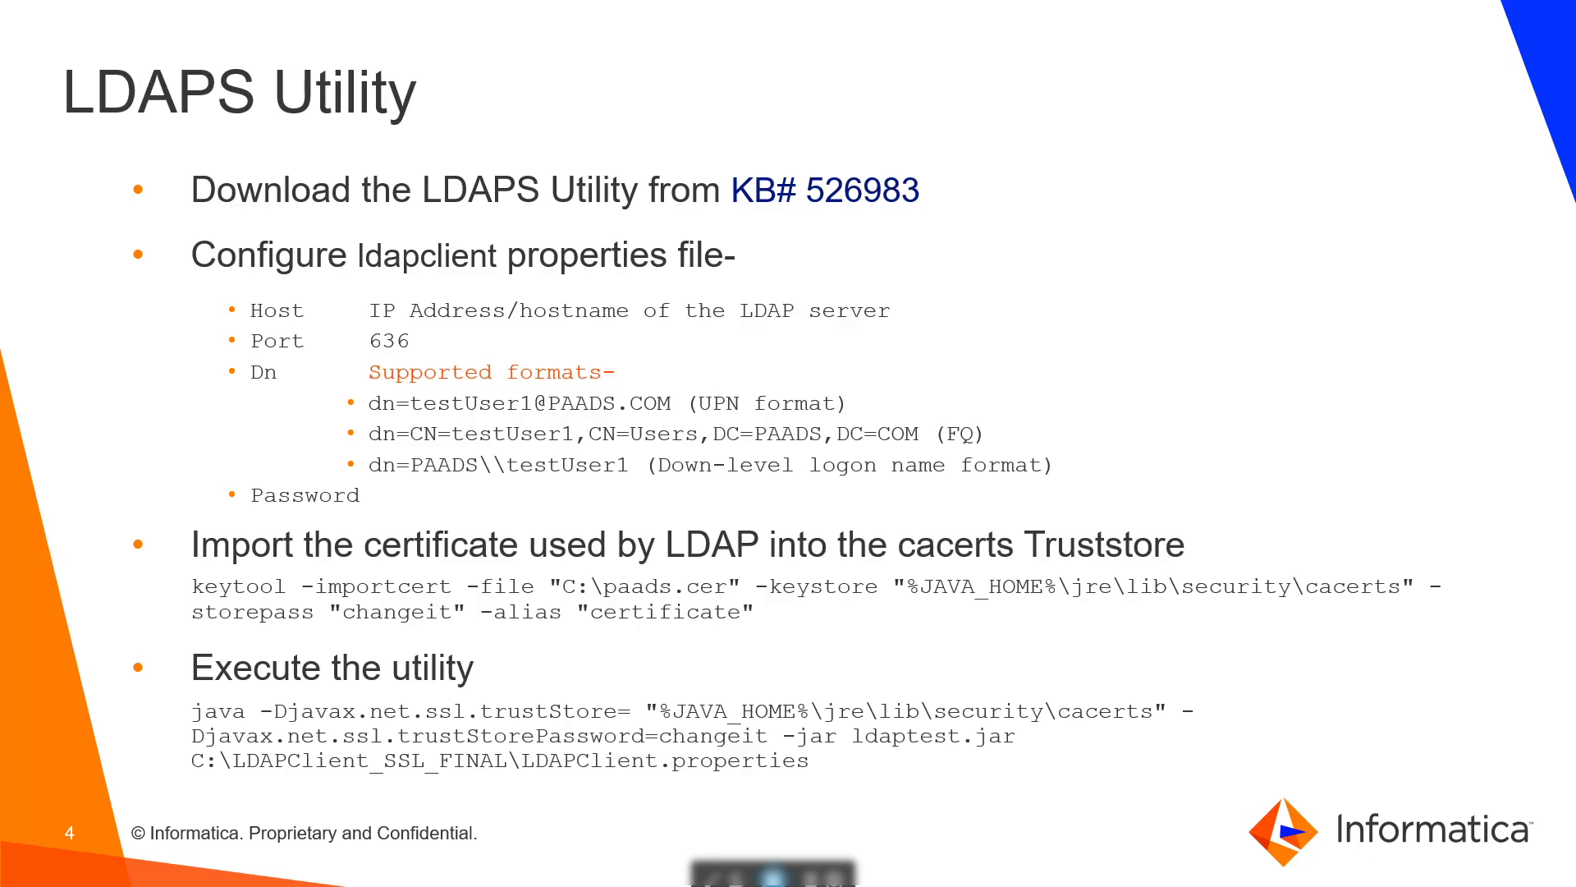